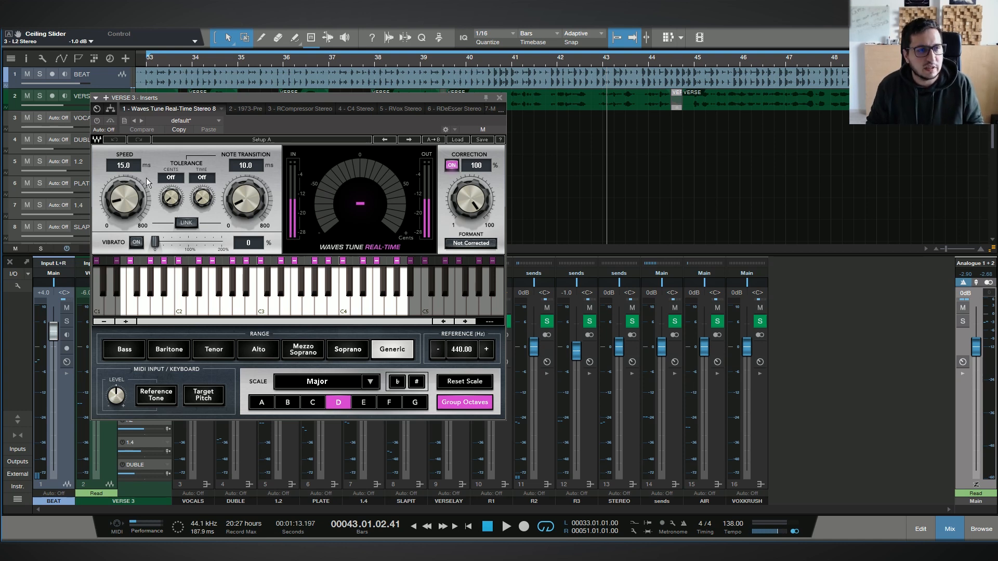
# Activate Waves Tune Real-Time, solo VERSE 3 with BEAT muted, and audition the tuned verse from bar 33.
pyautogui.click(97, 120)
pyautogui.click(145, 60)
pyautogui.click(39, 96)
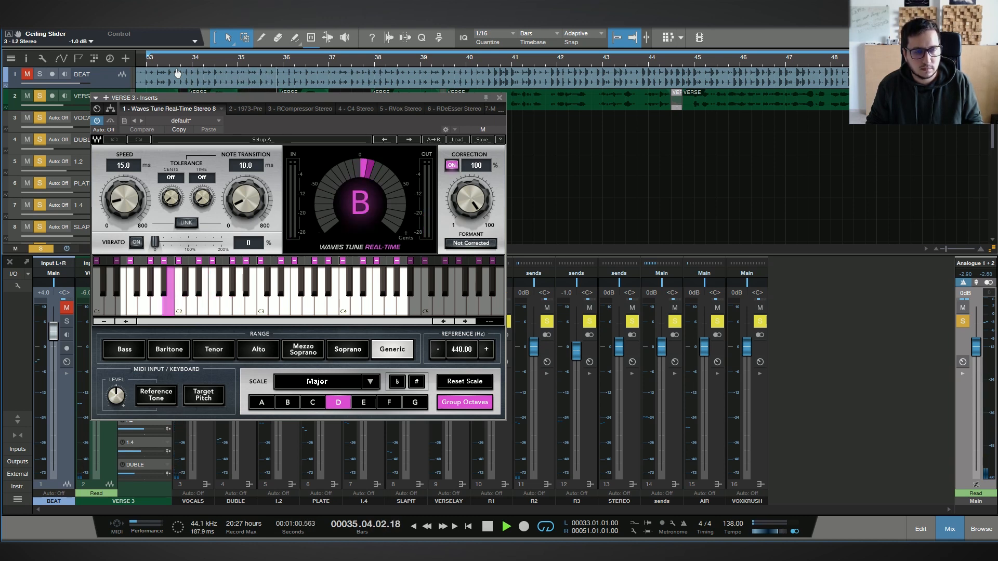
pyautogui.press('space')
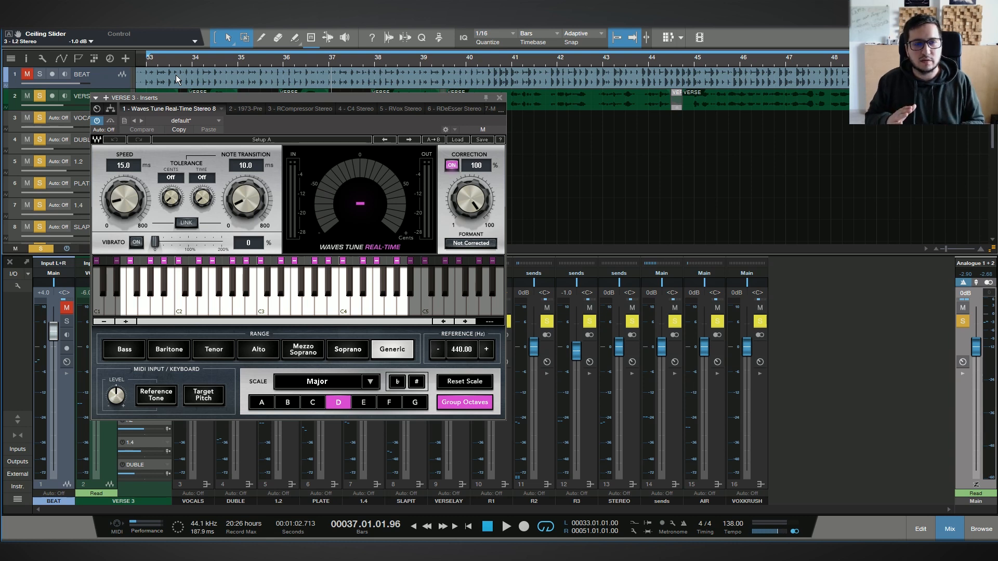
pyautogui.press('space')
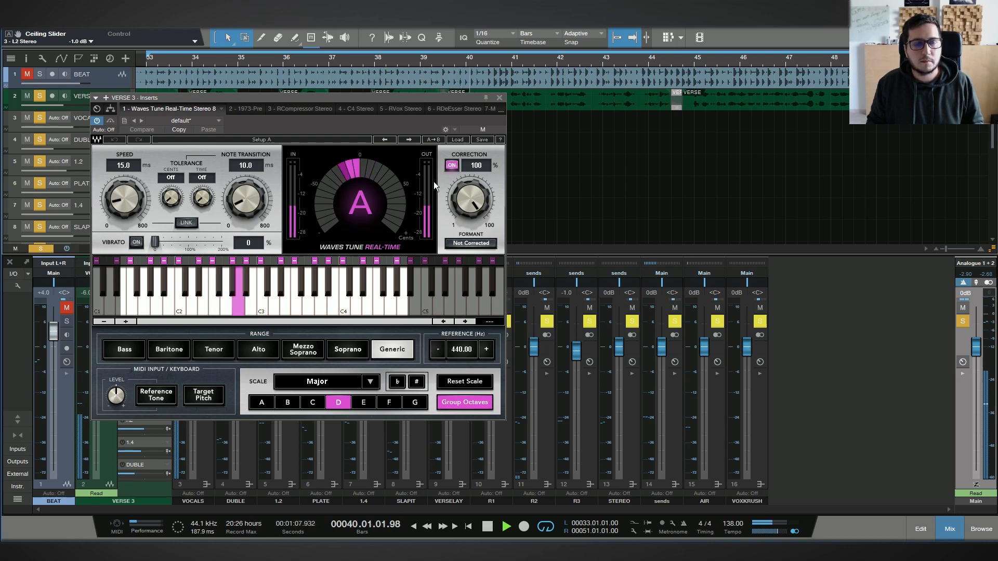
# Activate the 1973-Pre preamp on VERSE 3 and listen to the verse through it.
pyautogui.click(245, 110)
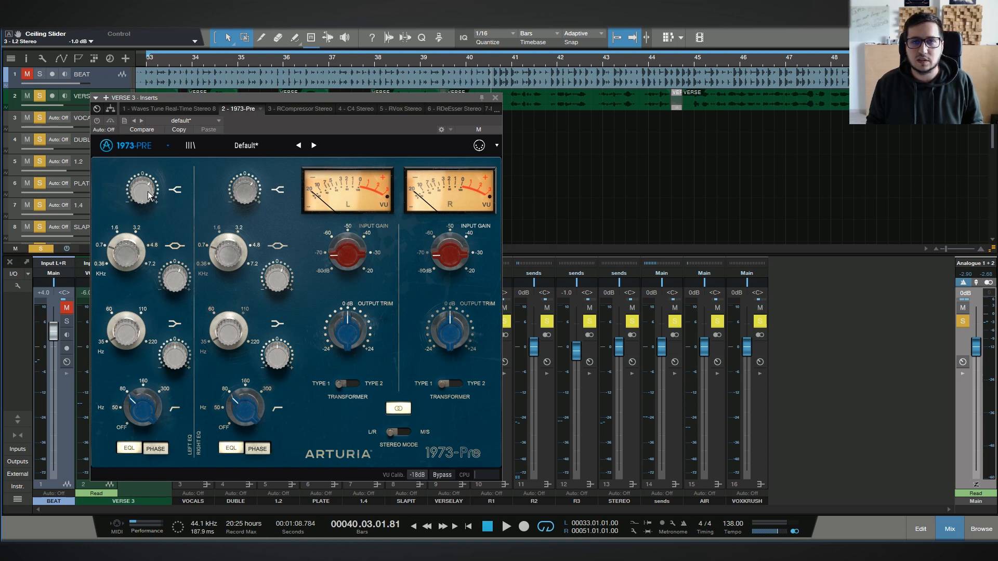
pyautogui.press('space')
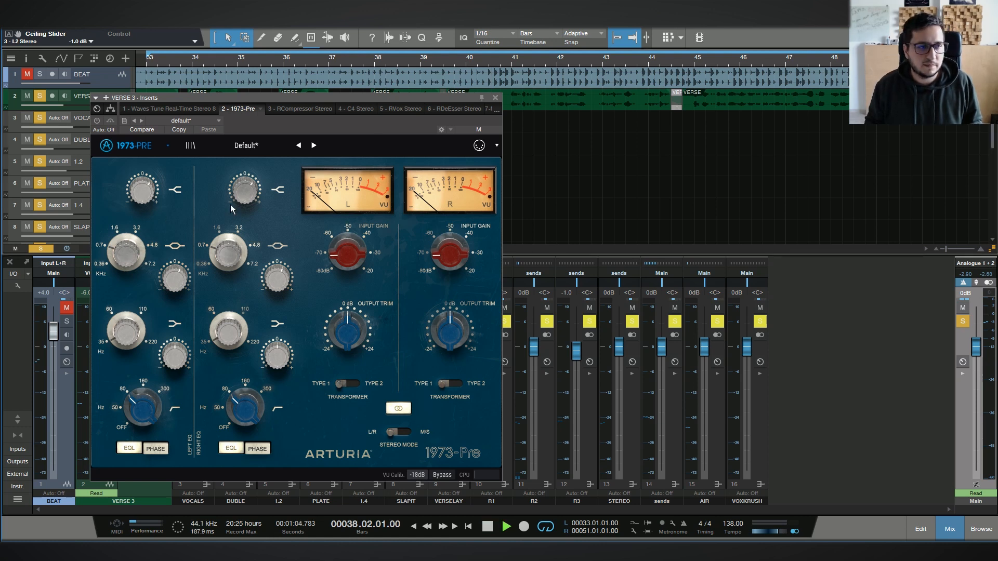
pyautogui.click(96, 124)
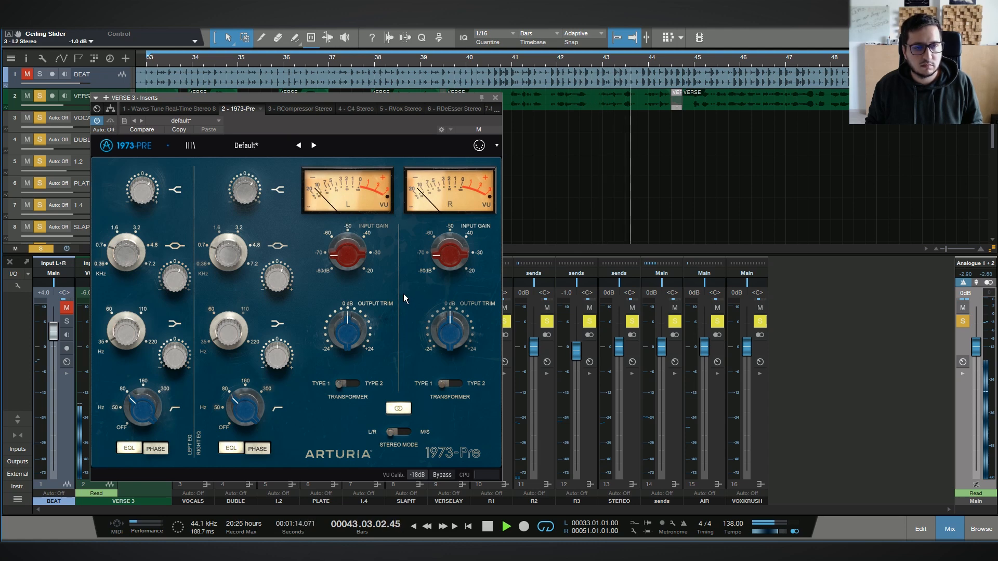
pyautogui.press('space')
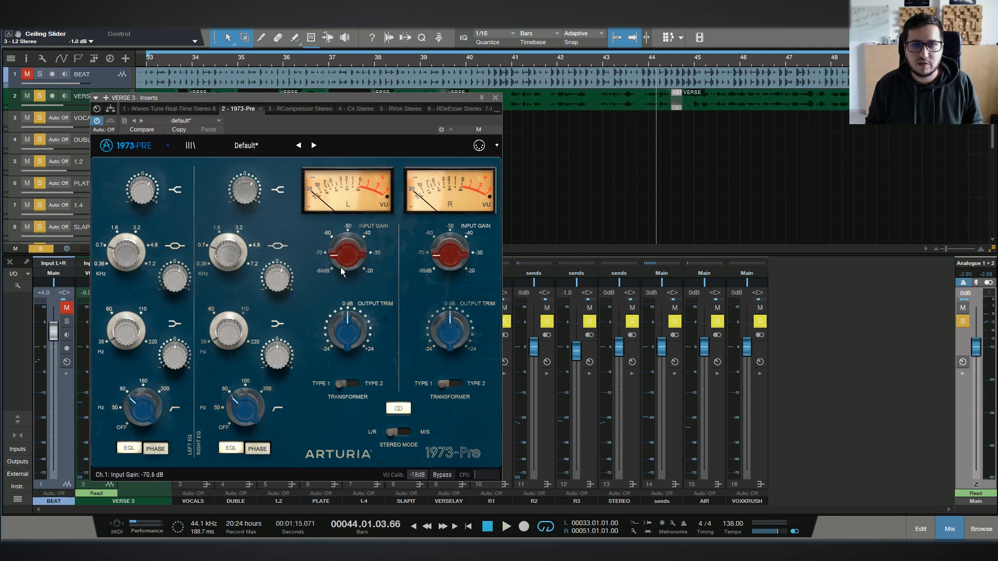
# Activate RCompressor on VERSE 3 and play the verse from bar 33, comparing it bypassed and active.
pyautogui.click(300, 108)
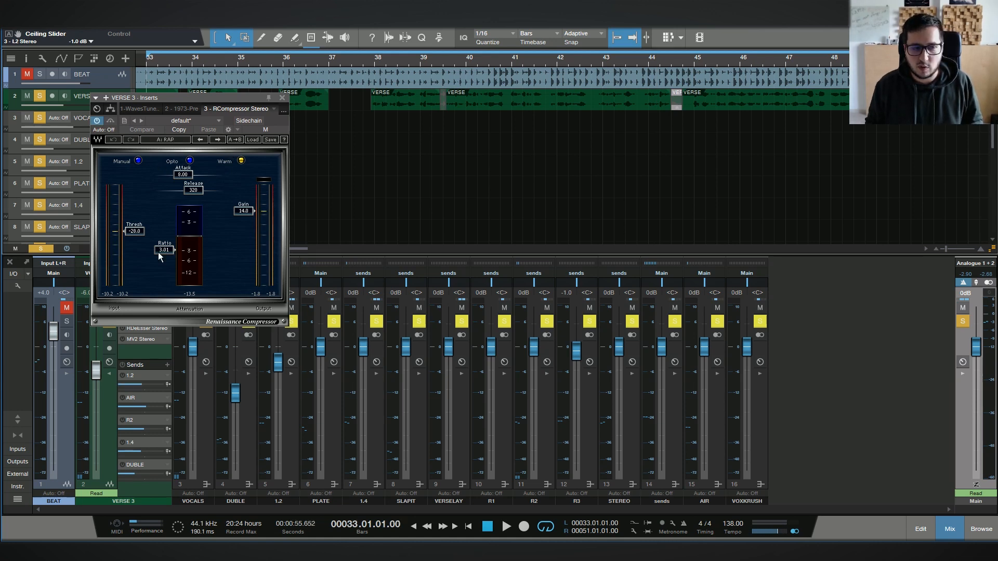
pyautogui.press('space')
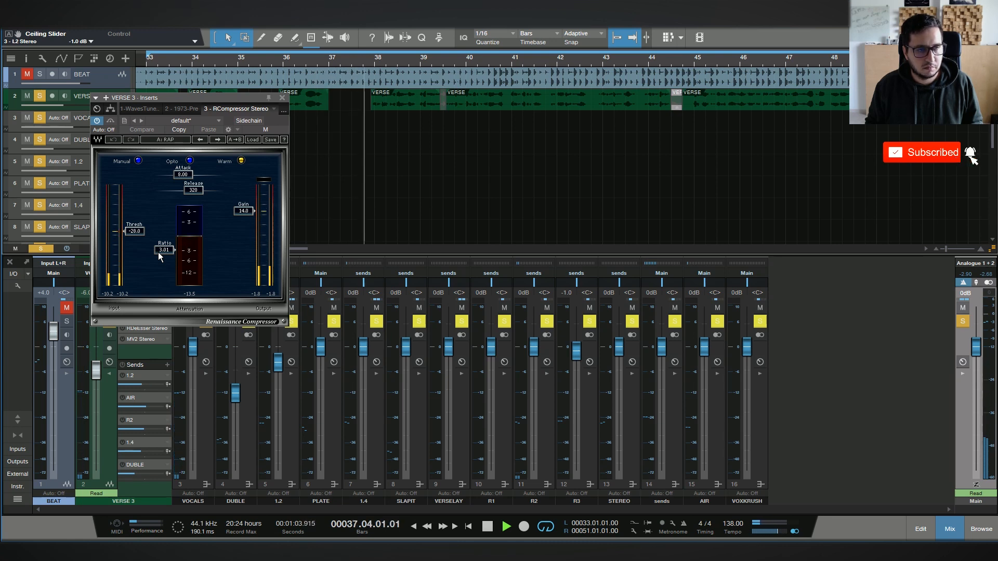
pyautogui.click(110, 121)
pyautogui.click(110, 121)
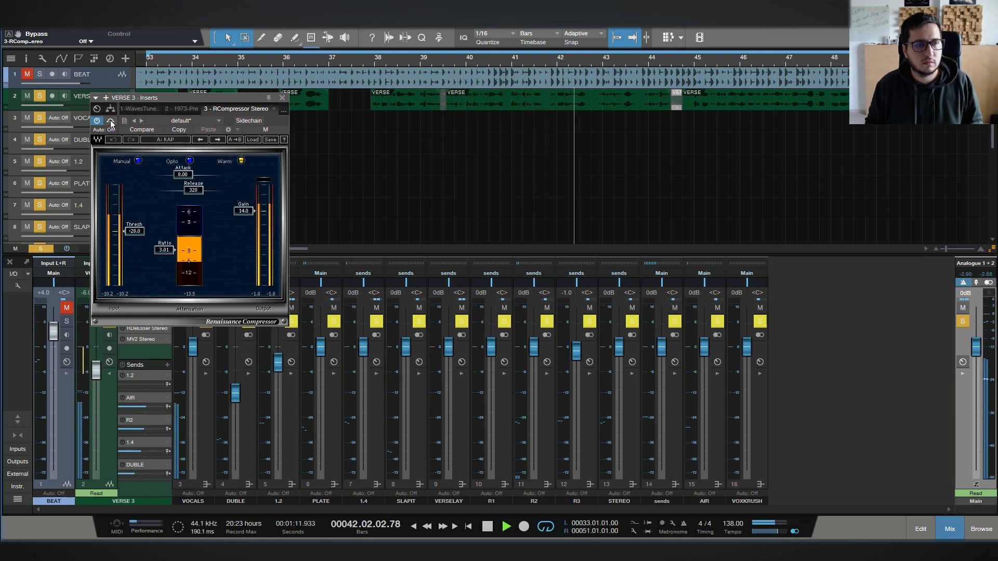
pyautogui.press('space')
# Activate the C4 multiband processor on VERSE 3 and audition it, briefly soloing its fourth band.
pyautogui.click(244, 109)
pyautogui.click(258, 152)
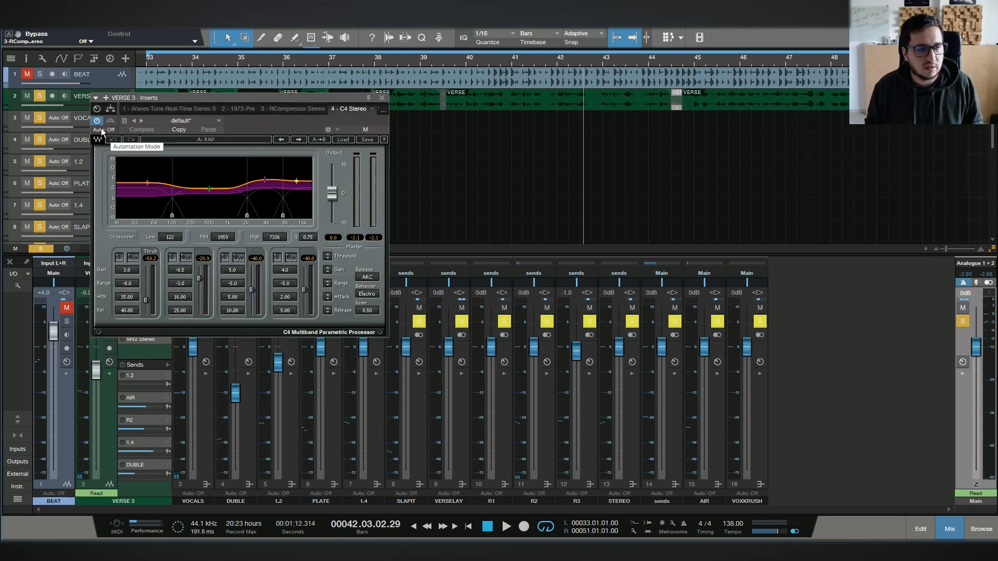
pyautogui.press('space')
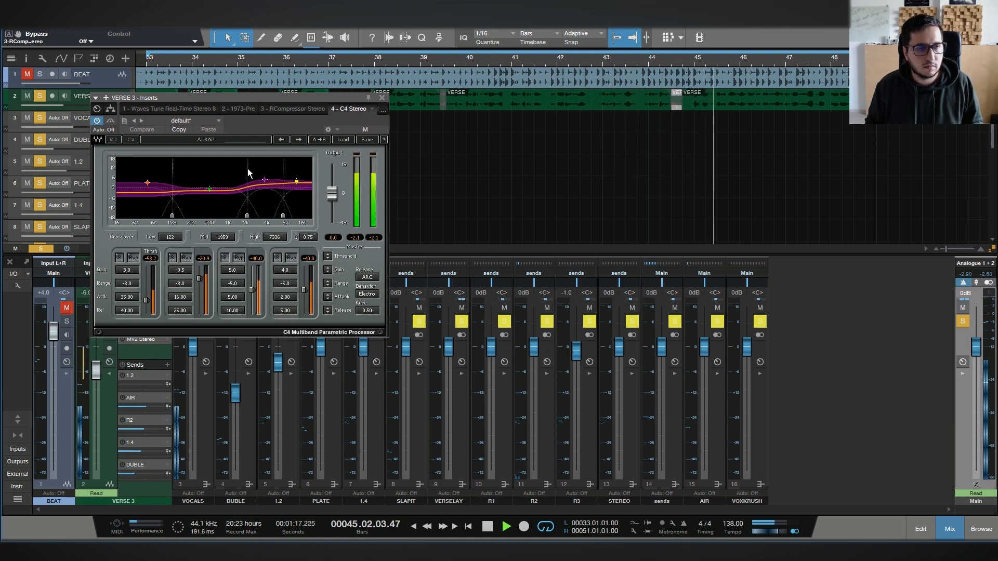
pyautogui.click(276, 257)
pyautogui.click(276, 257)
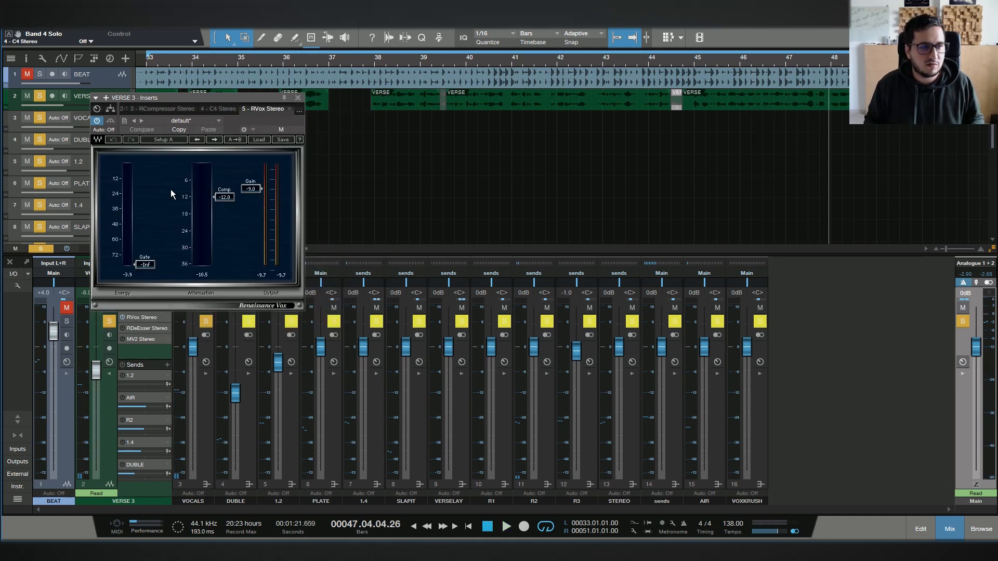
# Audition the RVox compression on VERSE 3 from bar 33.
pyautogui.press('KP_0')
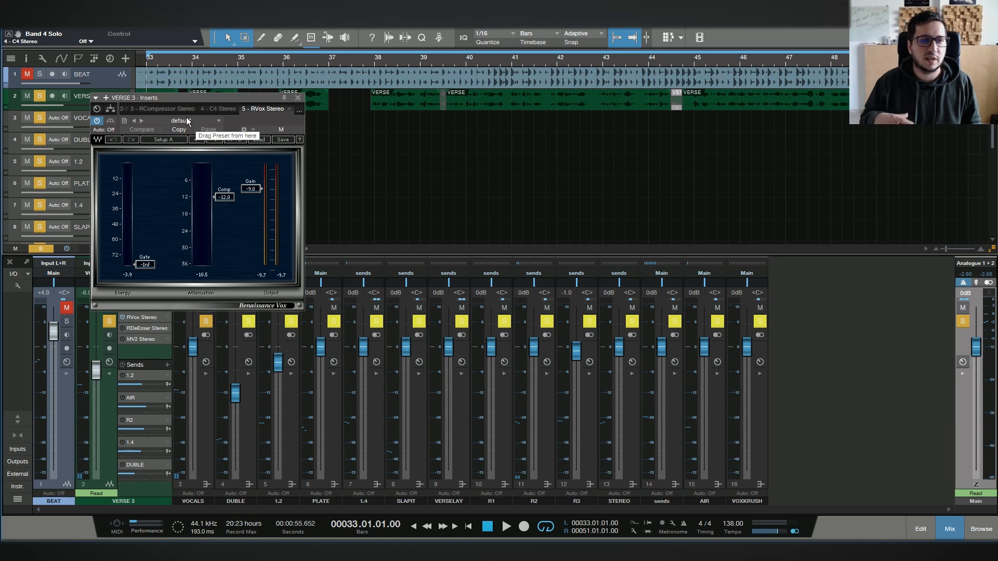
pyautogui.press('space')
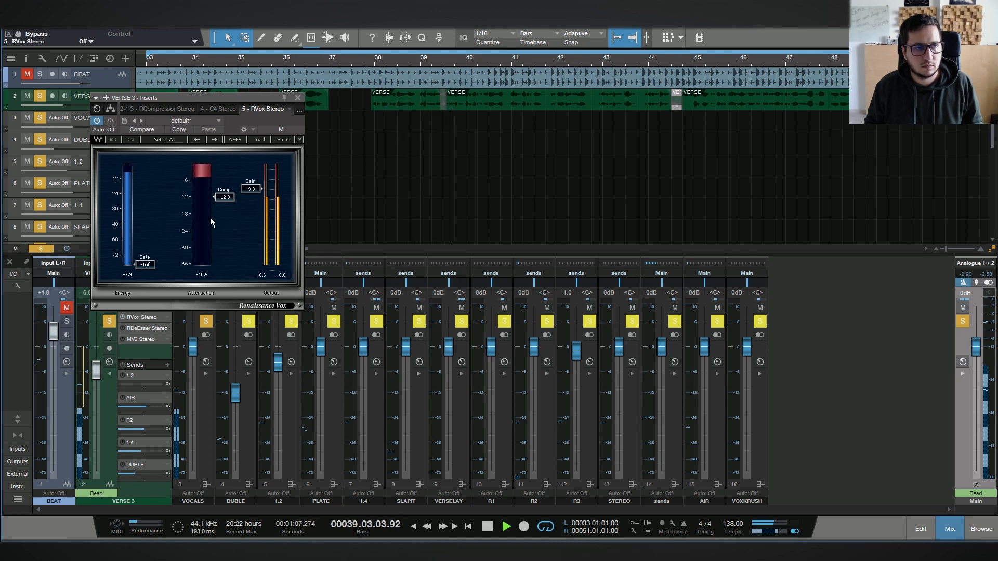
pyautogui.press('space')
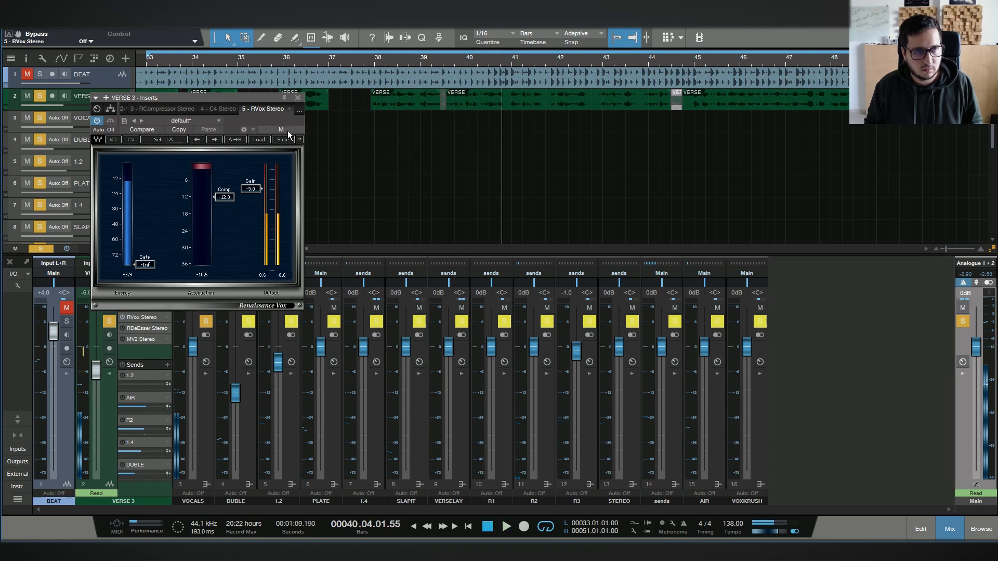
# Activate the RDeEsser on VERSE 3 and listen to the de-essed vocal.
pyautogui.click(299, 110)
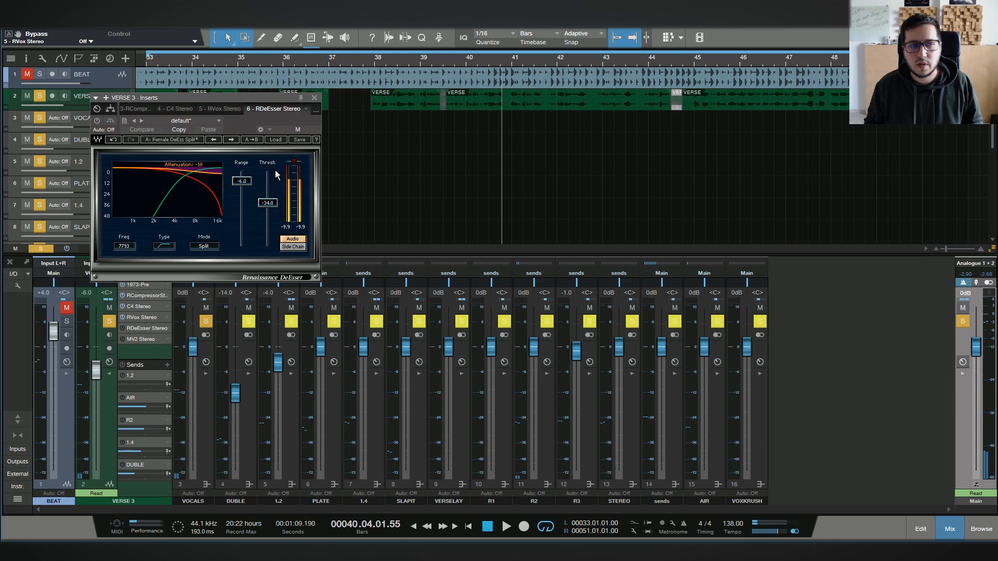
pyautogui.click(97, 121)
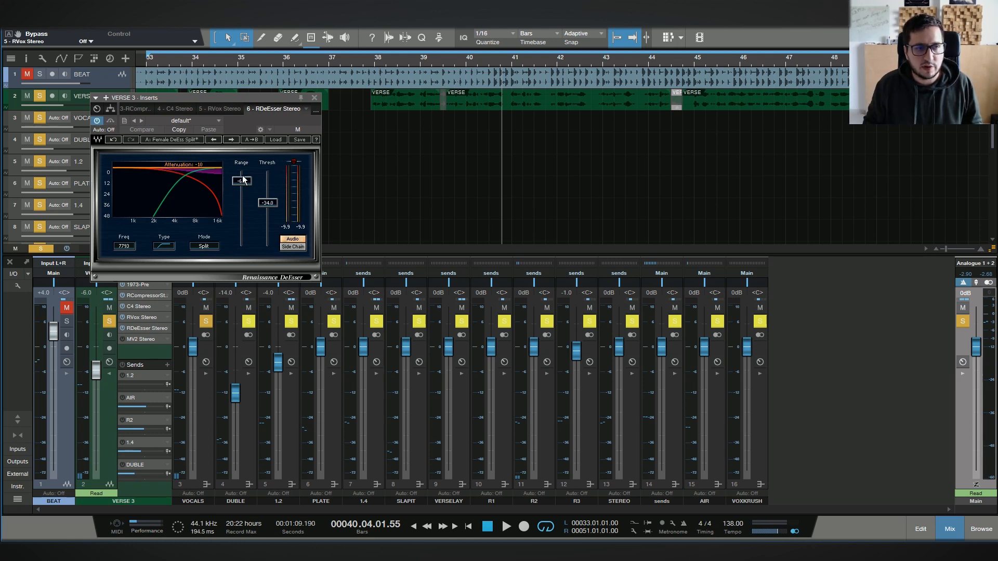
pyautogui.press('space')
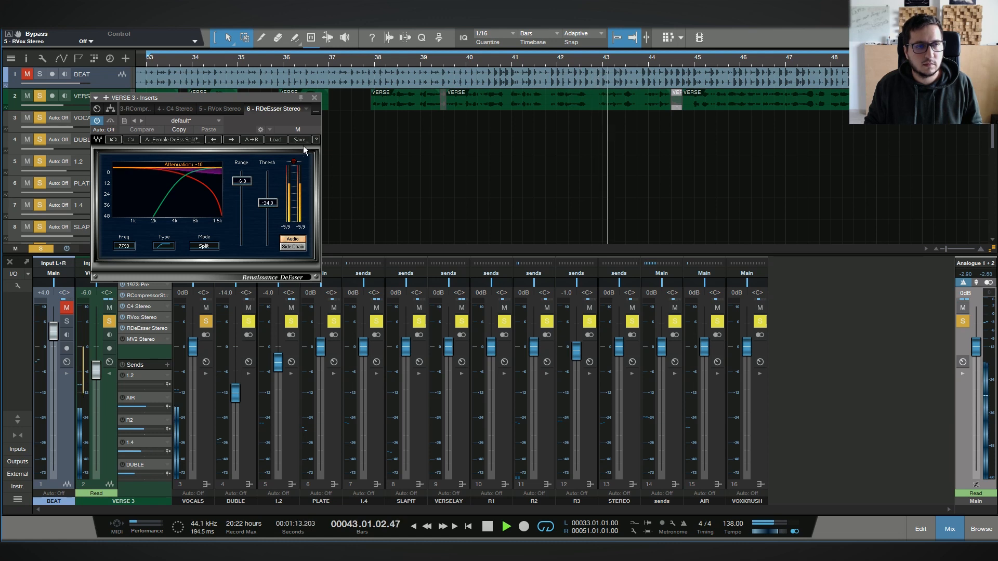
pyautogui.press('space')
# Activate the MV2 dynamics plug-in on VERSE 3 and audition the vocal through it.
pyautogui.click(307, 109)
pyautogui.click(270, 182)
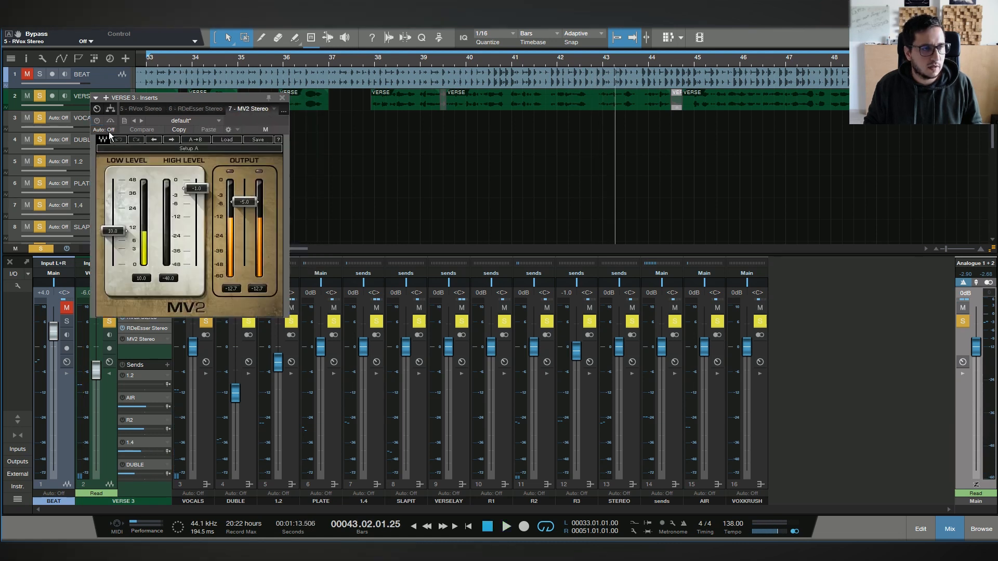
pyautogui.click(99, 121)
pyautogui.press('space')
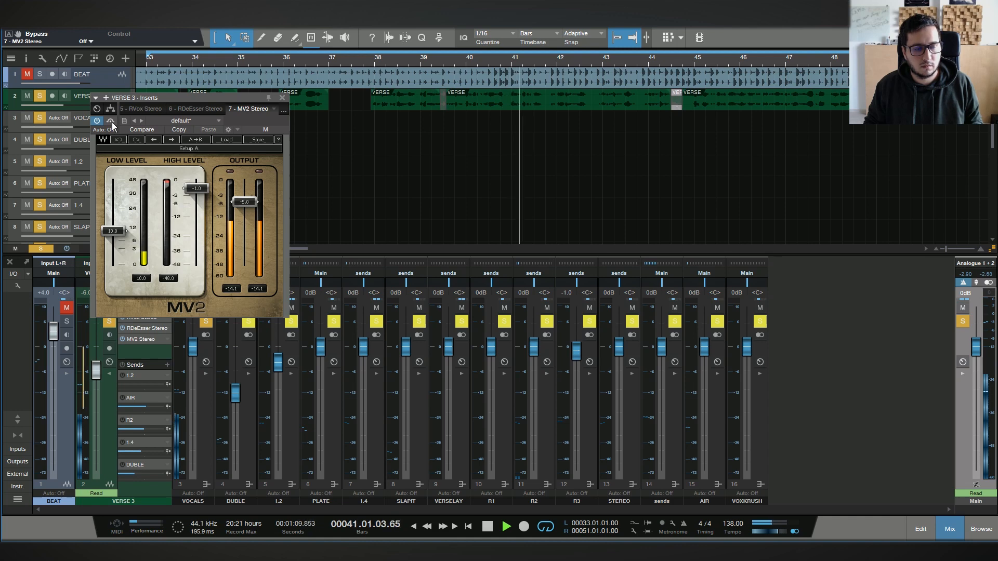
# Enable the AIR and R2 sends on VERSE 3, auditioning the Aphex Vintage Exciter on the AIR channel.
pyautogui.press('space')
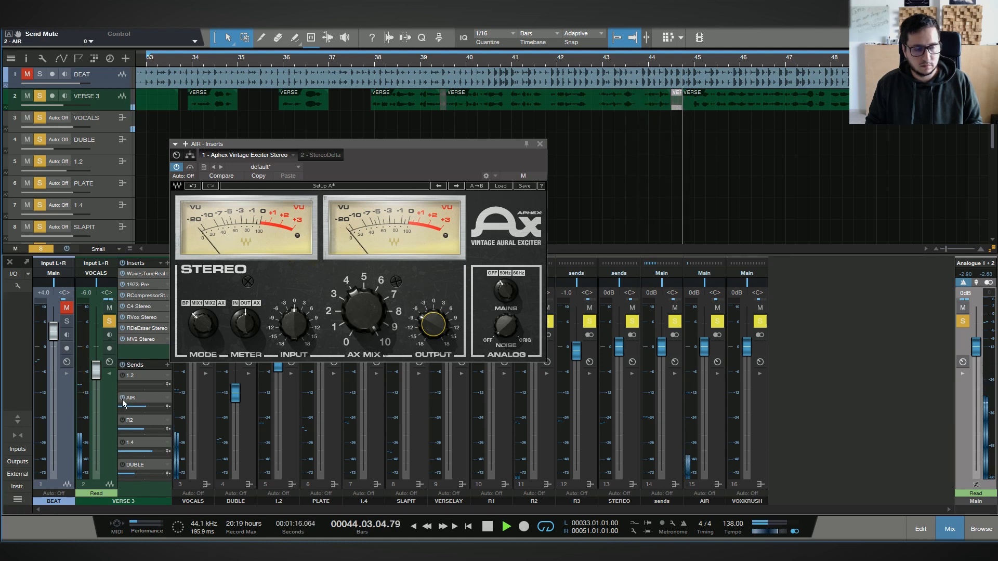
pyautogui.press('space')
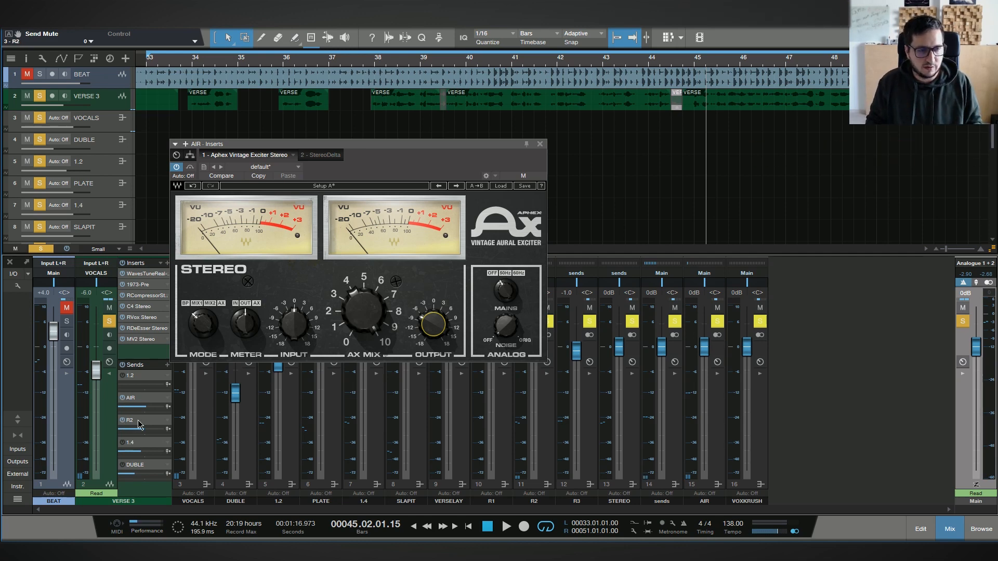
# Examine the Seventh Heaven reverb on the R2 channel, including its advanced controls, while the verse plays.
pyautogui.doubleClick(138, 421)
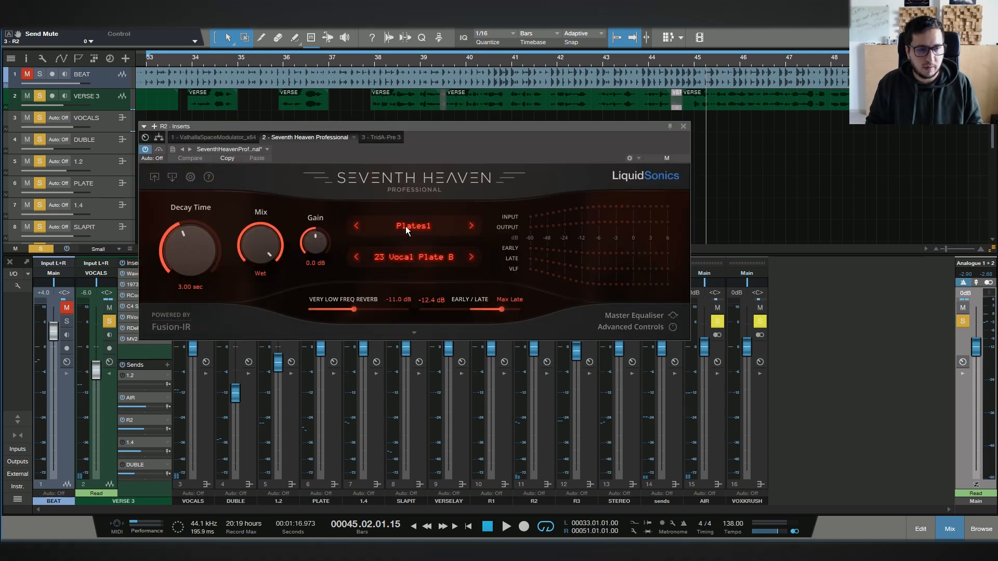
pyautogui.click(381, 138)
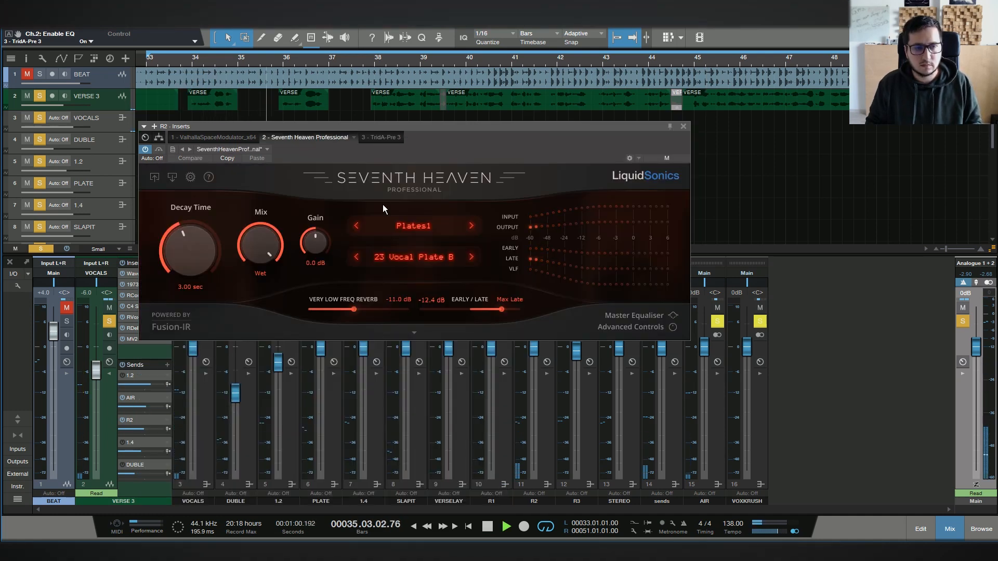
pyautogui.click(414, 332)
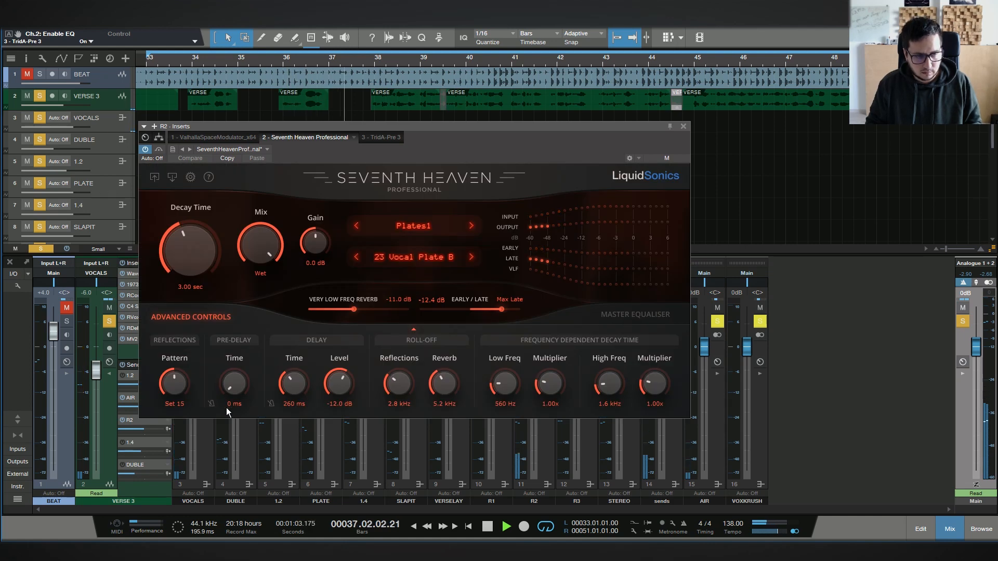
pyautogui.click(415, 329)
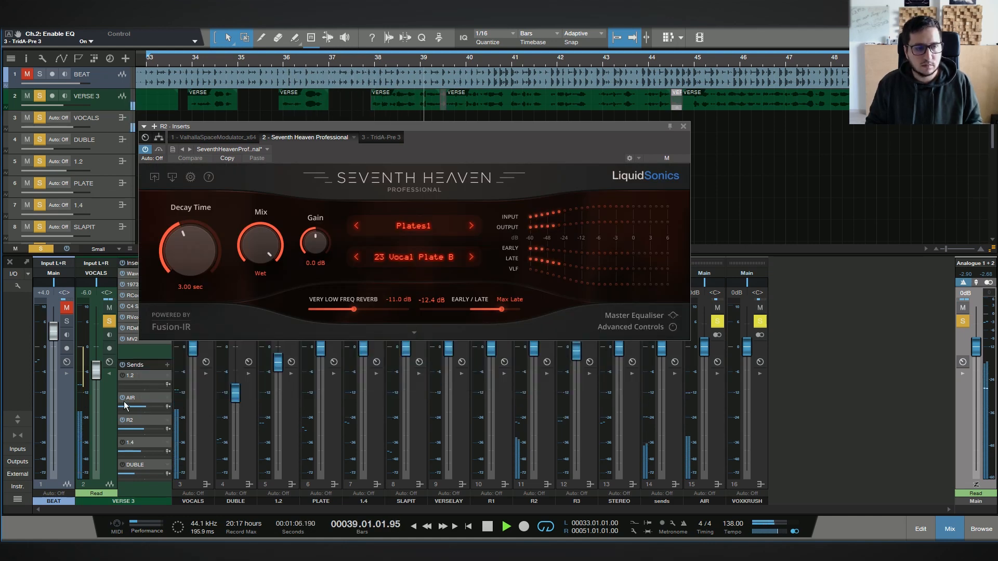
# Examine the TridA-Pre EQ on the R2 channel during playback, and close its plug-in window.
pyautogui.click(376, 138)
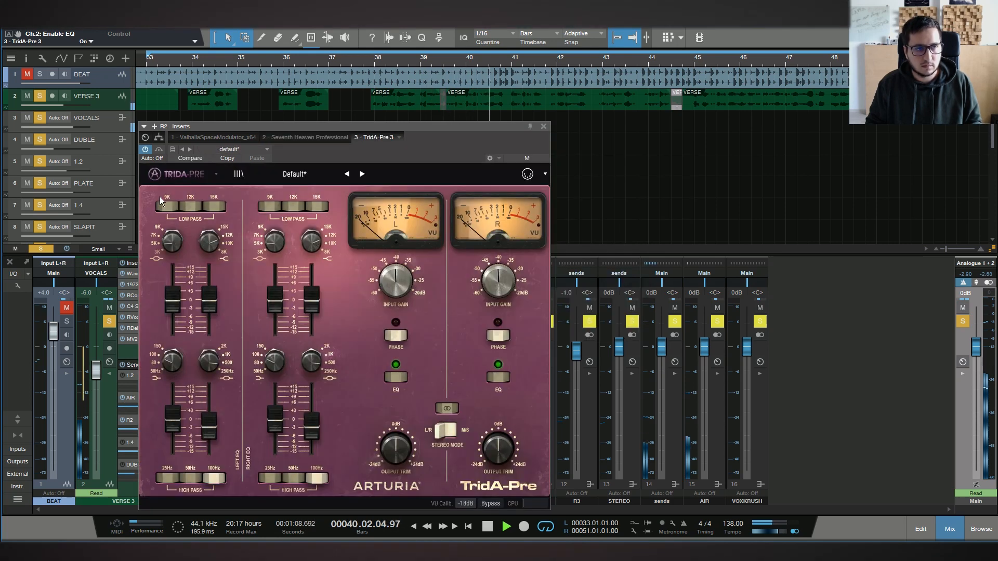
pyautogui.click(146, 151)
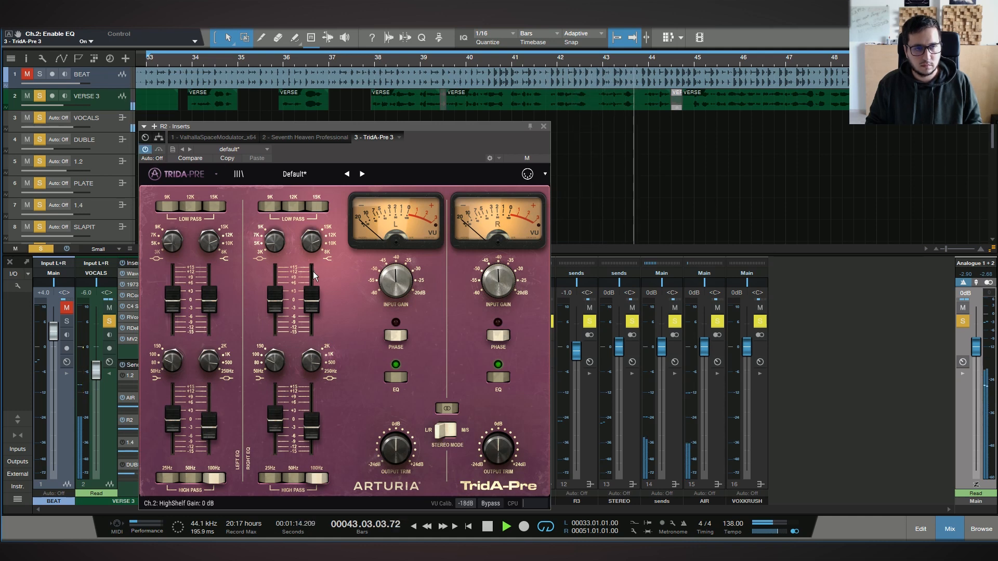
pyautogui.click(544, 126)
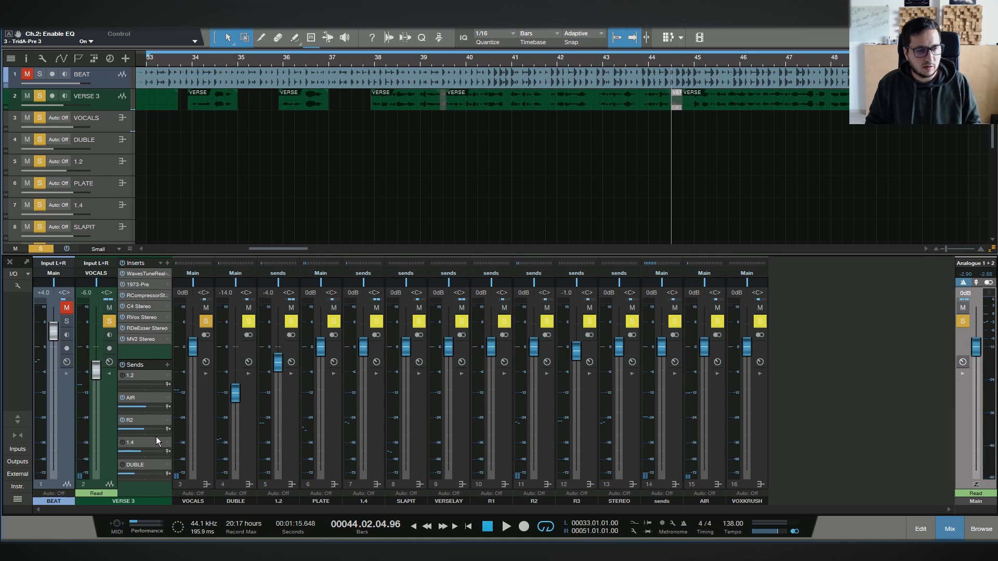
# Enable the 1.4 send on VERSE 3 and audition its EchoBoy delay with the verse from bar 33.
pyautogui.click(122, 443)
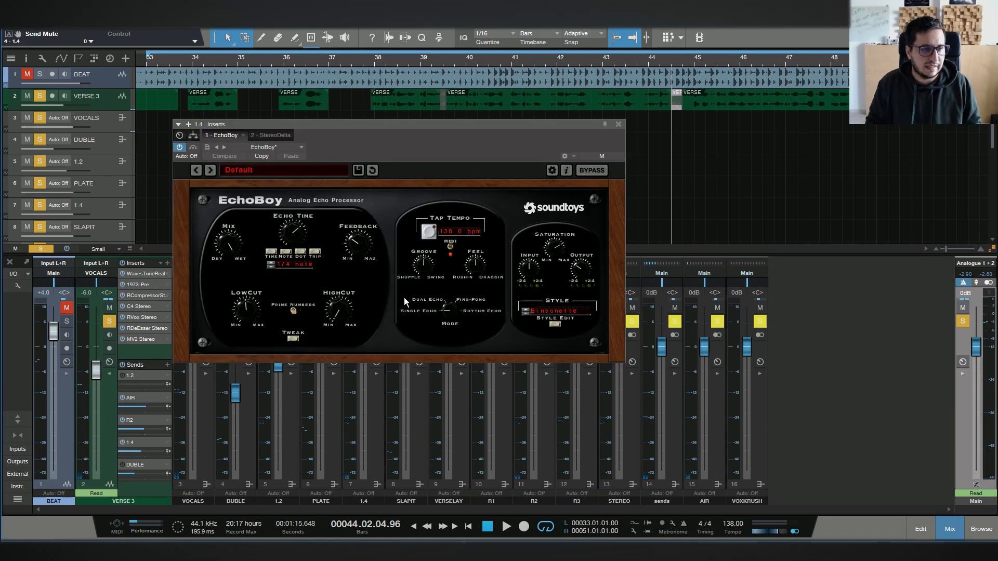
pyautogui.click(166, 62)
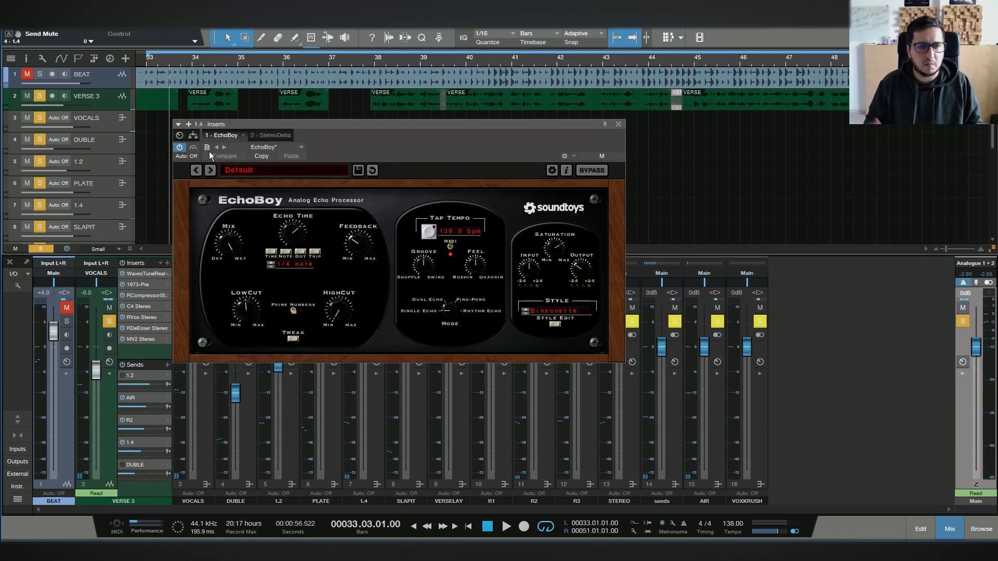
pyautogui.press('space')
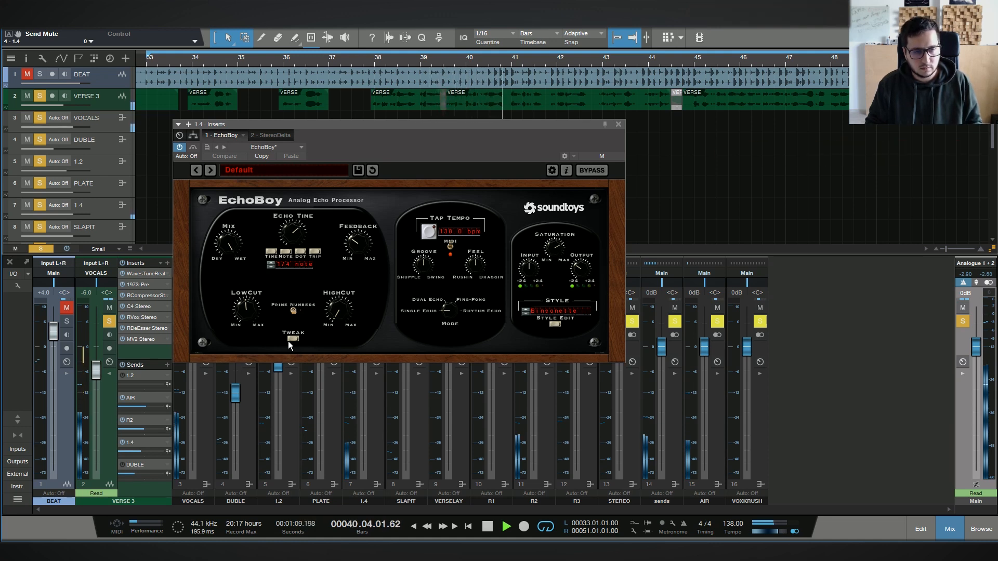
pyautogui.press('space')
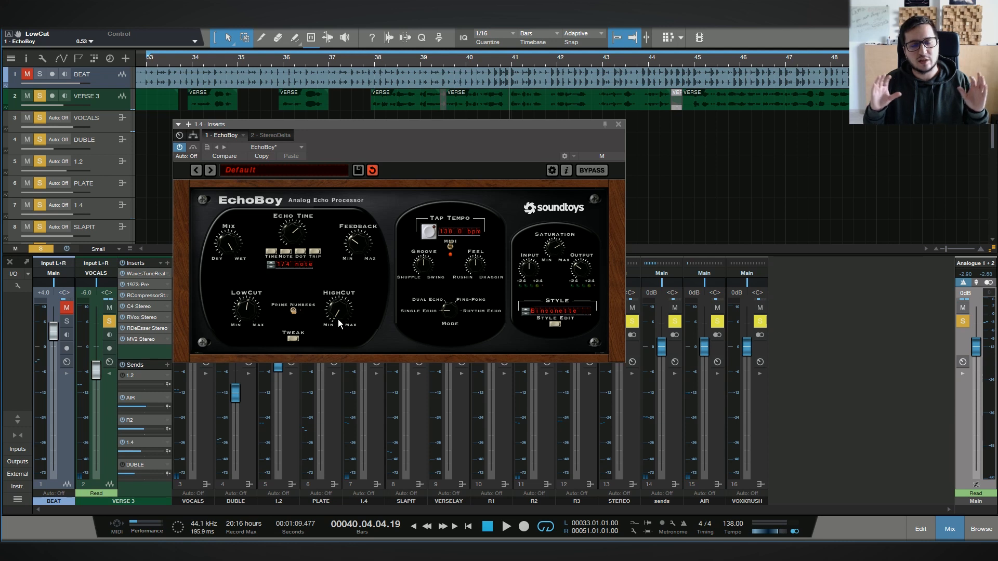
pyautogui.press('space')
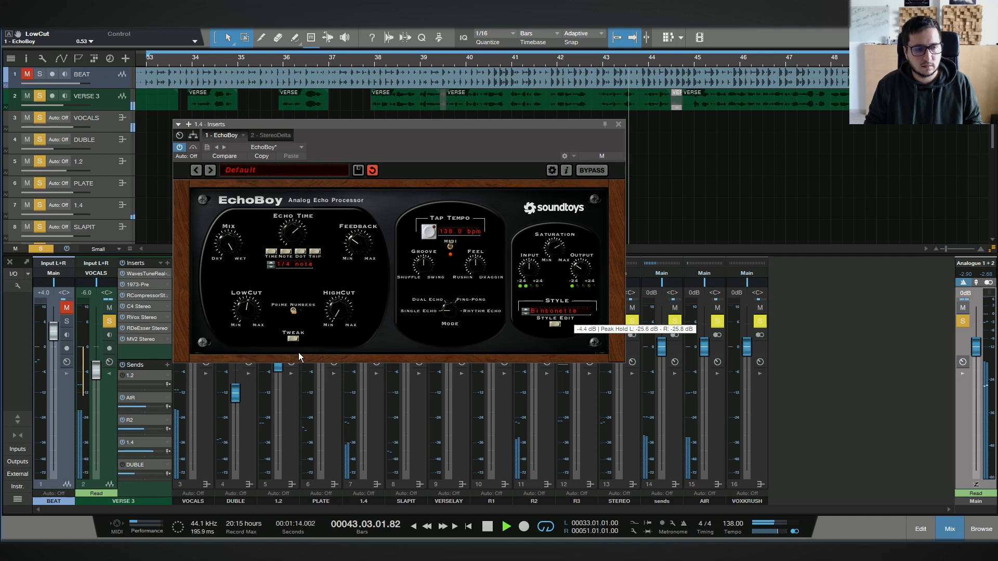
# Stop the EchoBoy playback, enable the DUBLE send on VERSE 3, and audition its Reel ADT doubling effect with the verse.
pyautogui.press('space')
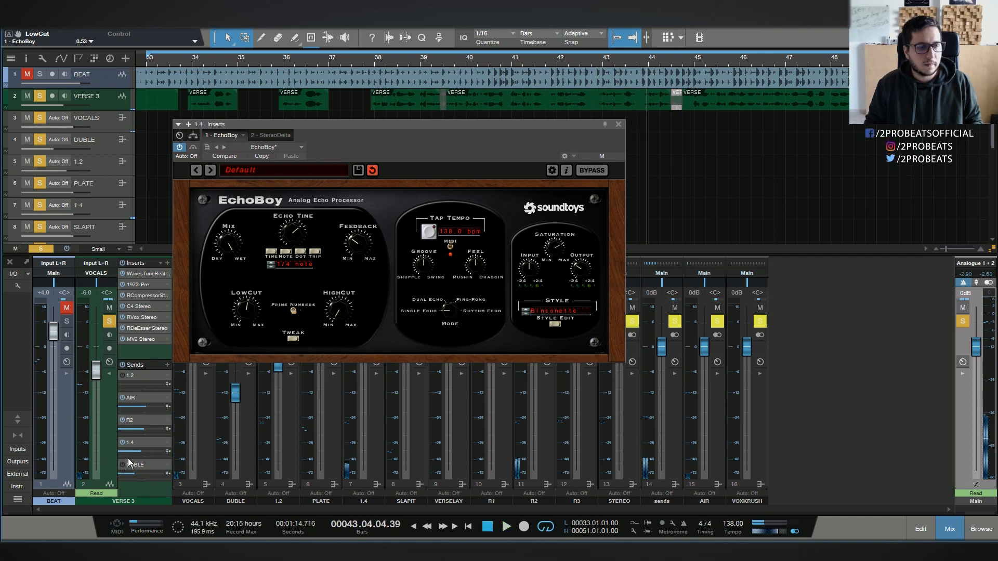
pyautogui.click(123, 465)
pyautogui.doubleClick(137, 465)
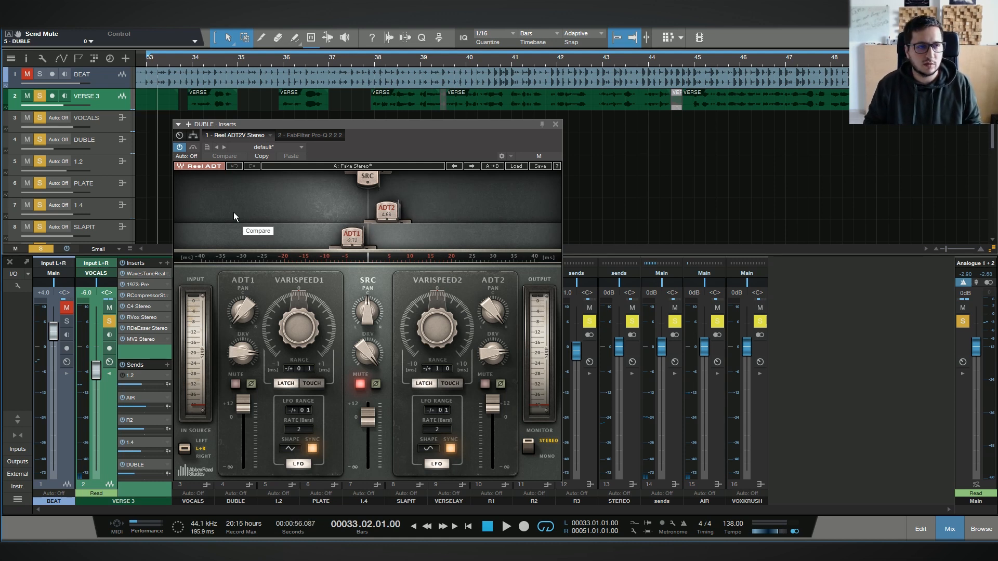
pyautogui.press('space')
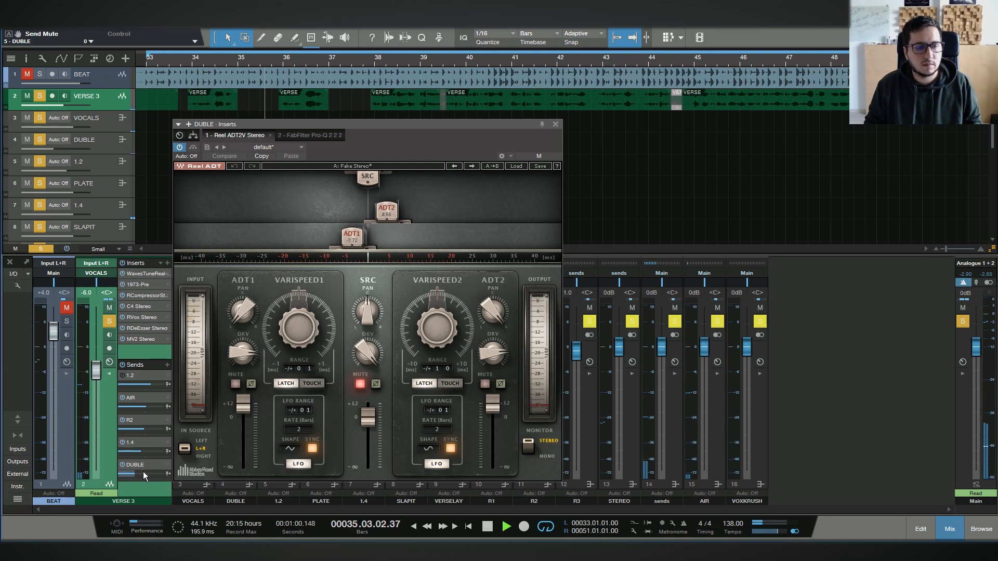
# Raise the DUBLE send level on VERSE 3 to +10.0 during playback to exaggerate the effect, and undo the change.
pyautogui.moveTo(145, 476); pyautogui.dragTo(187, 356)
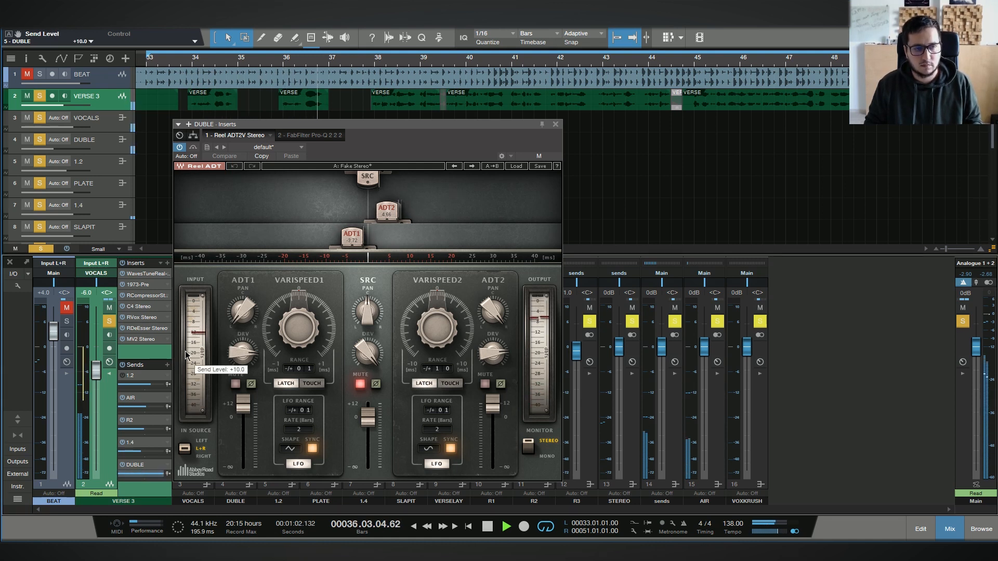
pyautogui.hotkey('ctrl', 'z')
pyautogui.hotkey('ctrl', 'z')
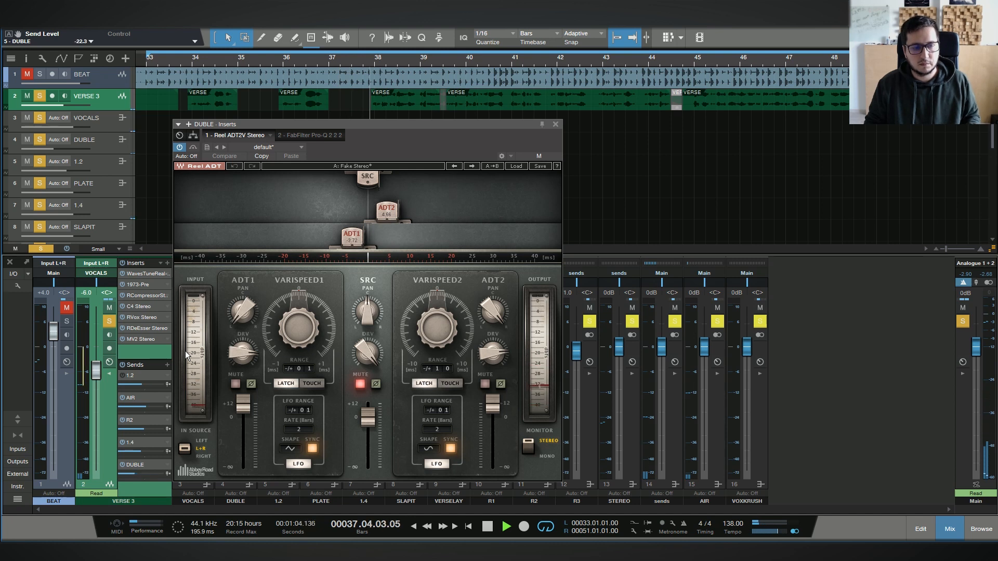
pyautogui.moveTo(185, 351)
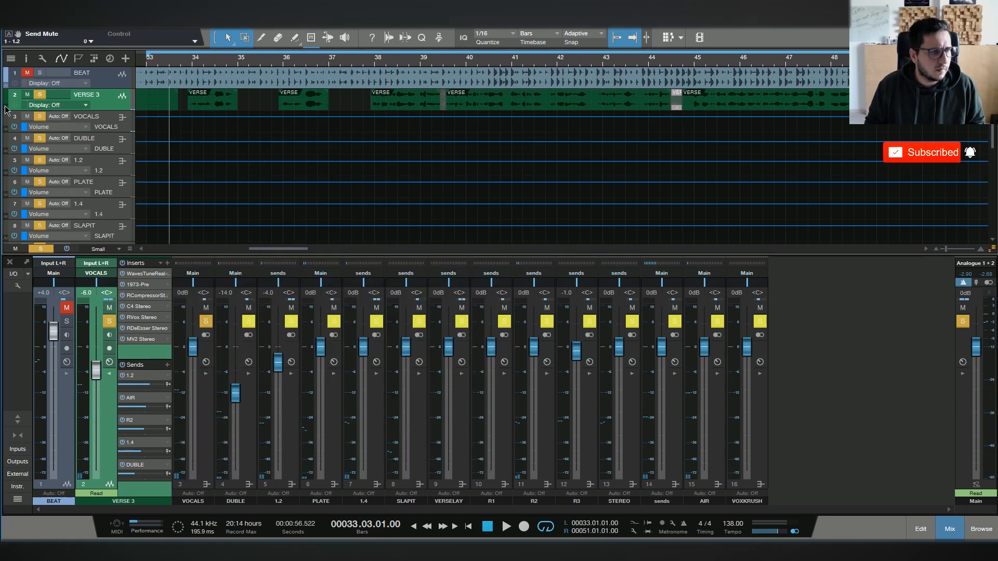
# Show the automation lanes of VERSE 3 and audition the 1.2 send-level automation along the verse.
pyautogui.press('a')
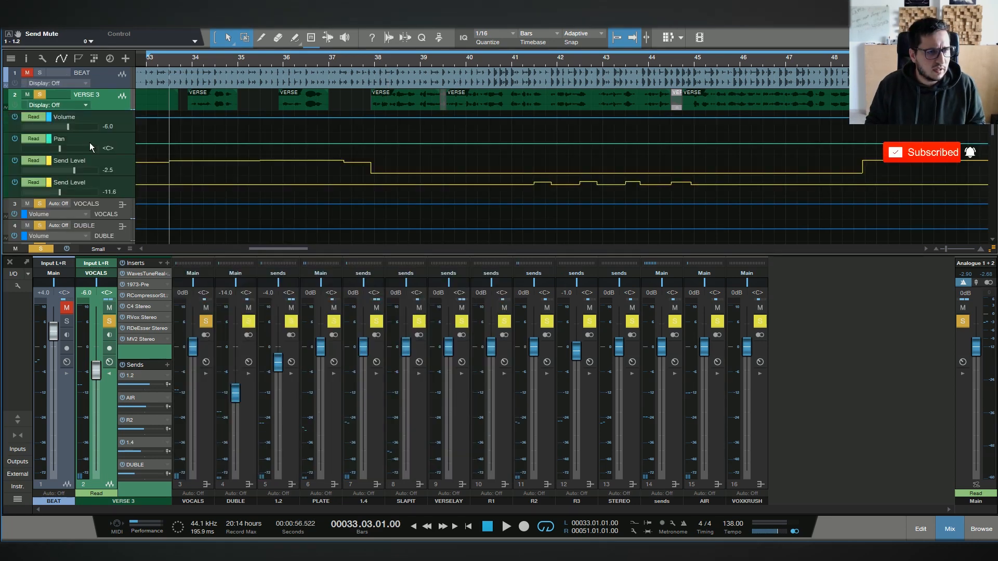
pyautogui.scroll(-3, 317, 63)
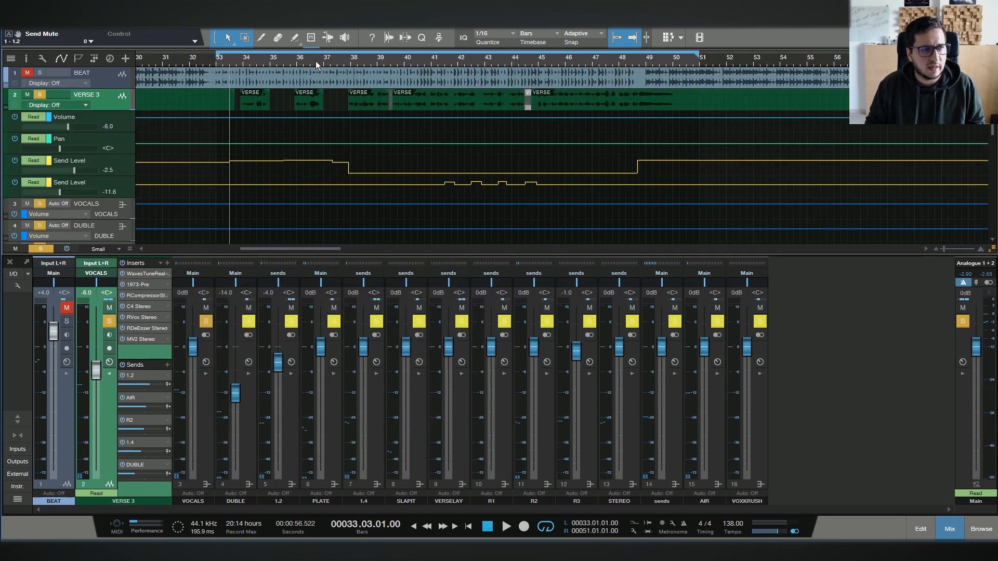
pyautogui.click(121, 167)
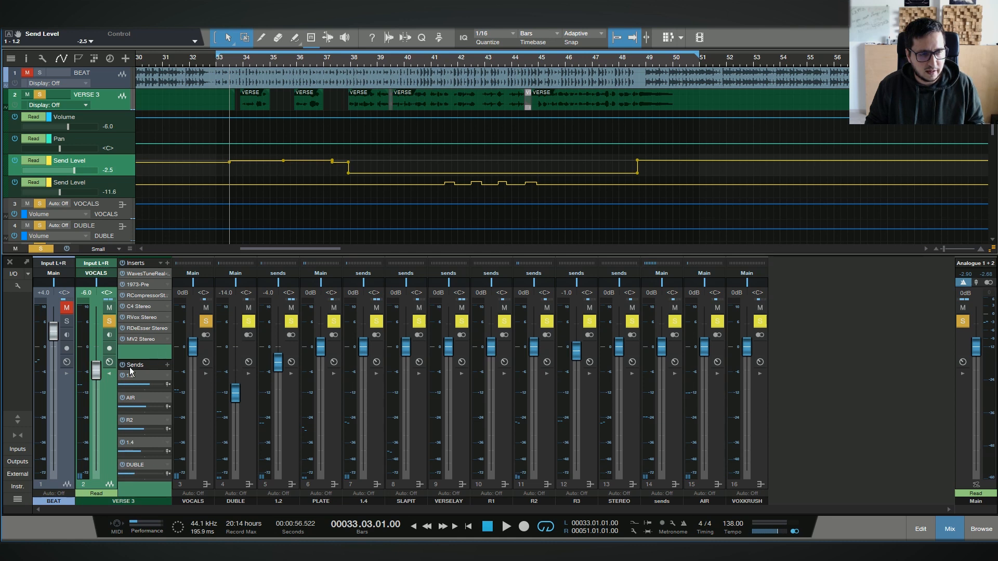
pyautogui.press('space')
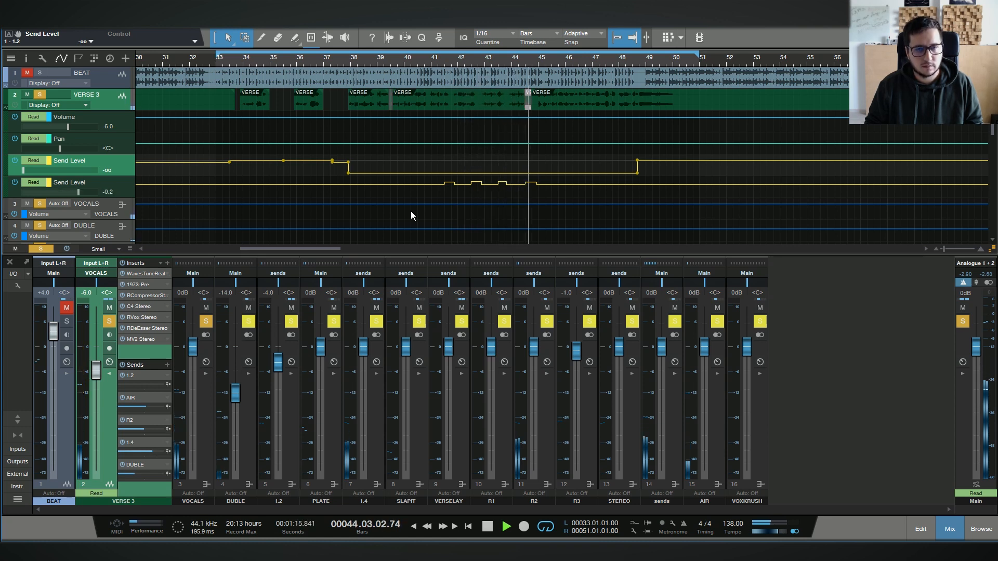
pyautogui.press('space')
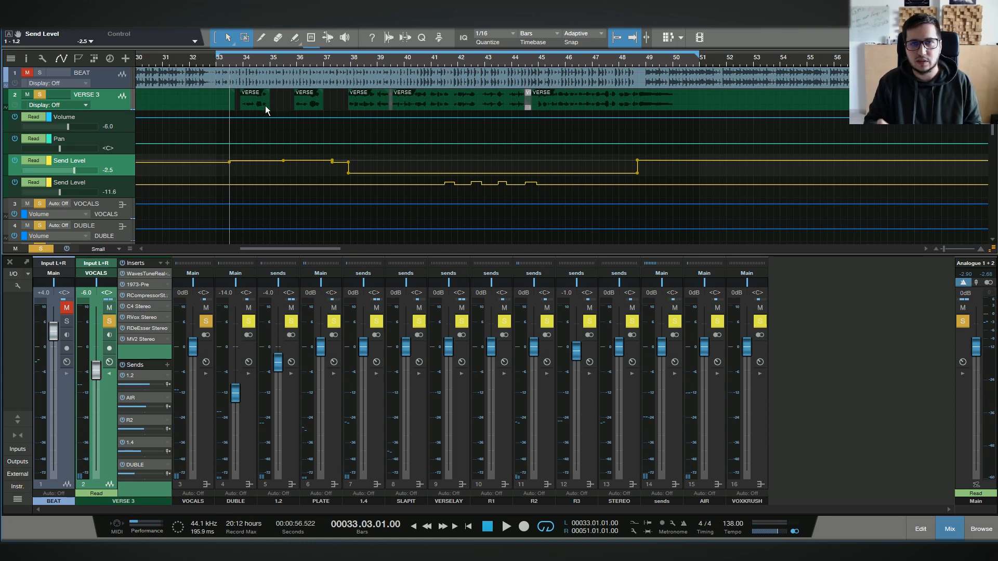
# Audition the 1.2 send-level automation on the verse's opening phrases, and on its ending from bar 48.
pyautogui.press('space')
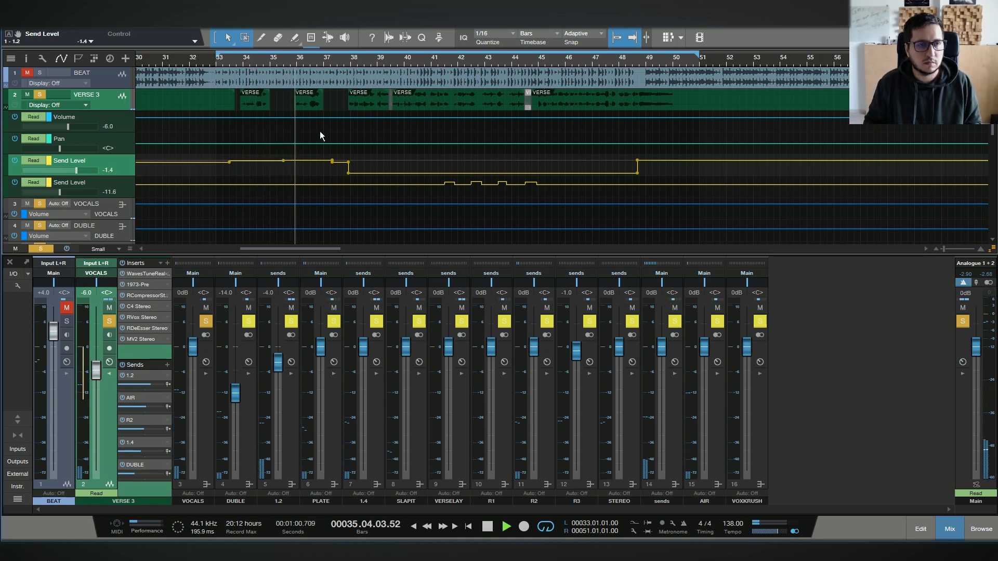
pyautogui.press('space')
pyautogui.click(627, 106)
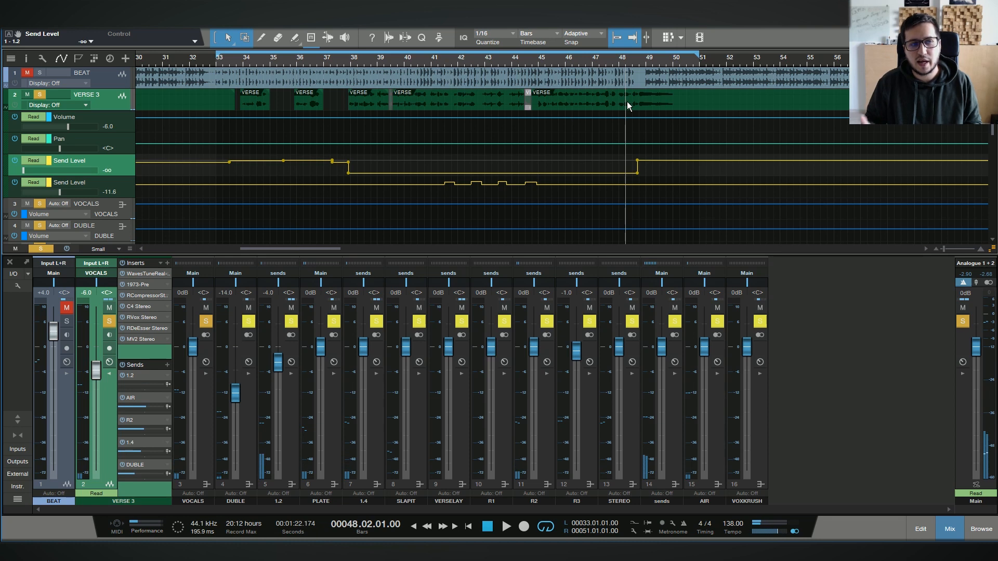
pyautogui.press('space')
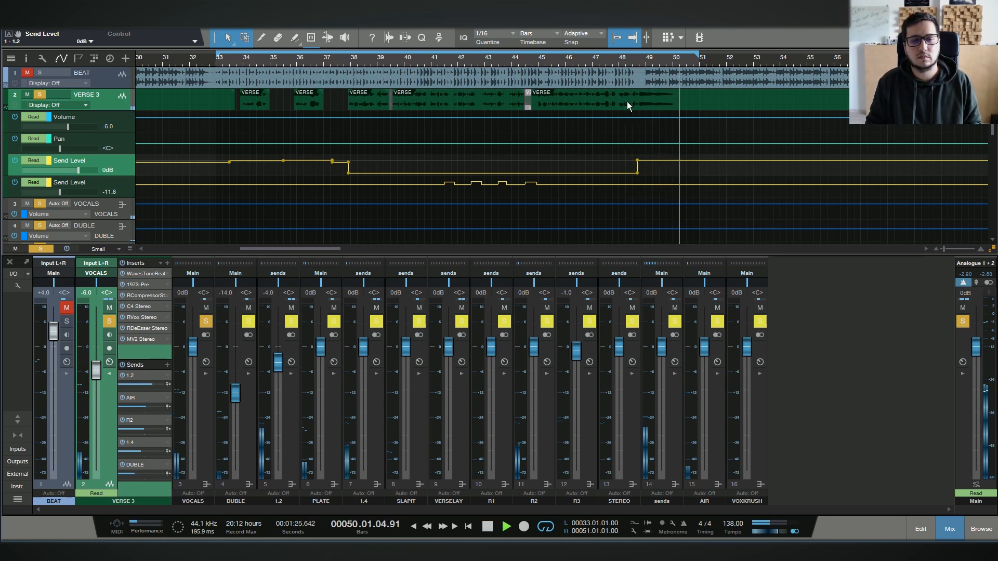
pyautogui.press('space')
# Audition the 1.4 send-level automation on VERSE 3 by playing the verse from bar 41.
pyautogui.click(135, 443)
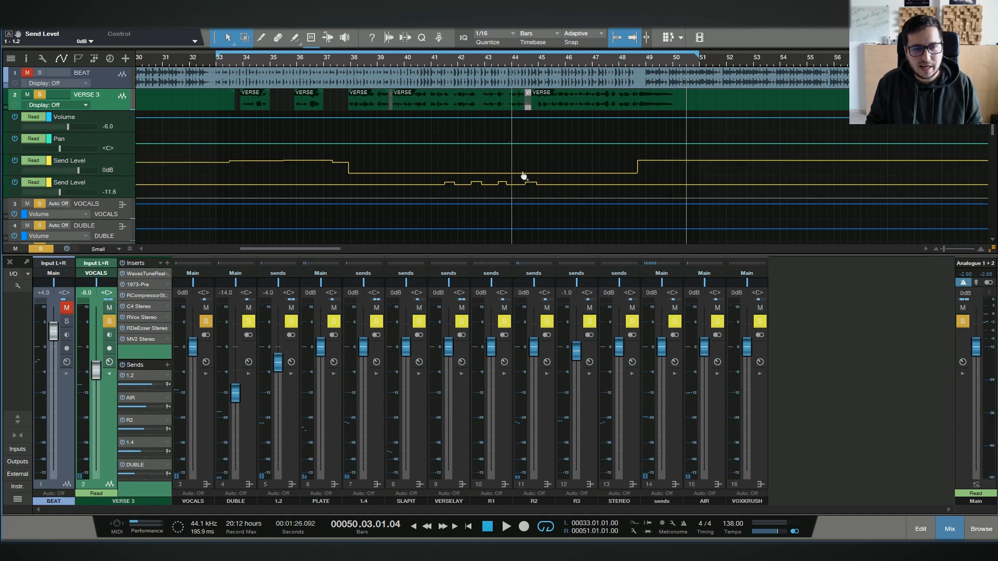
pyautogui.click(450, 134)
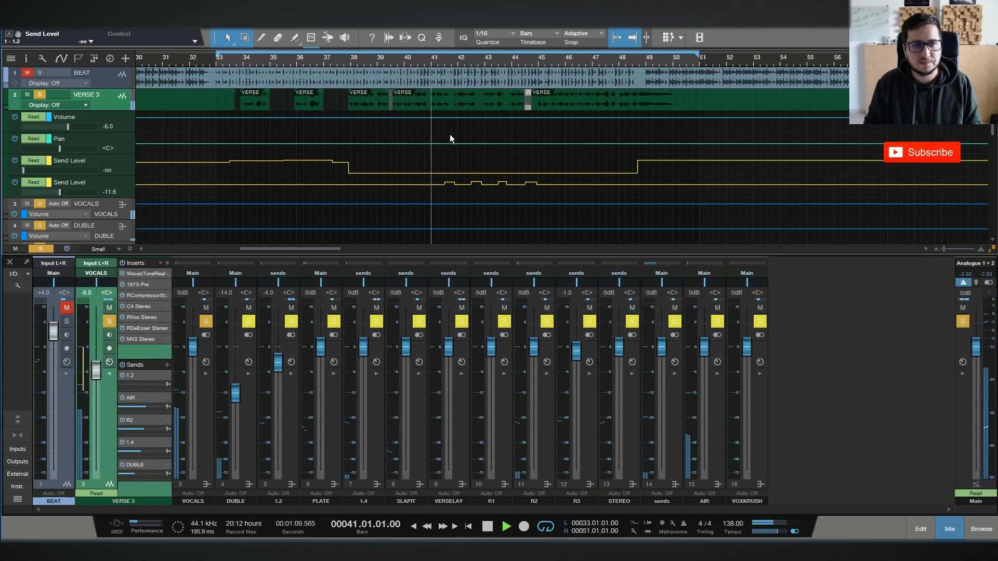
pyautogui.press('space')
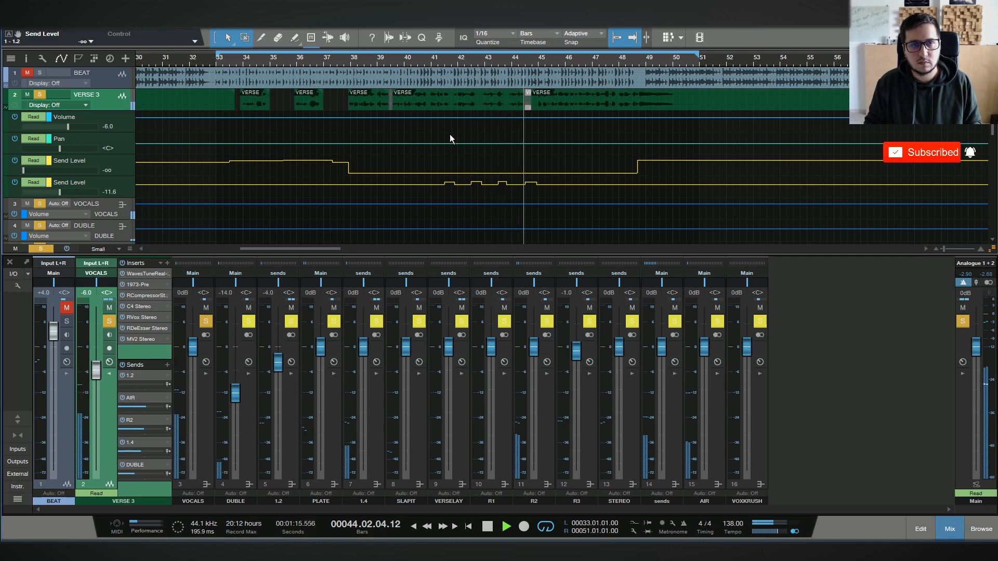
pyautogui.press('space')
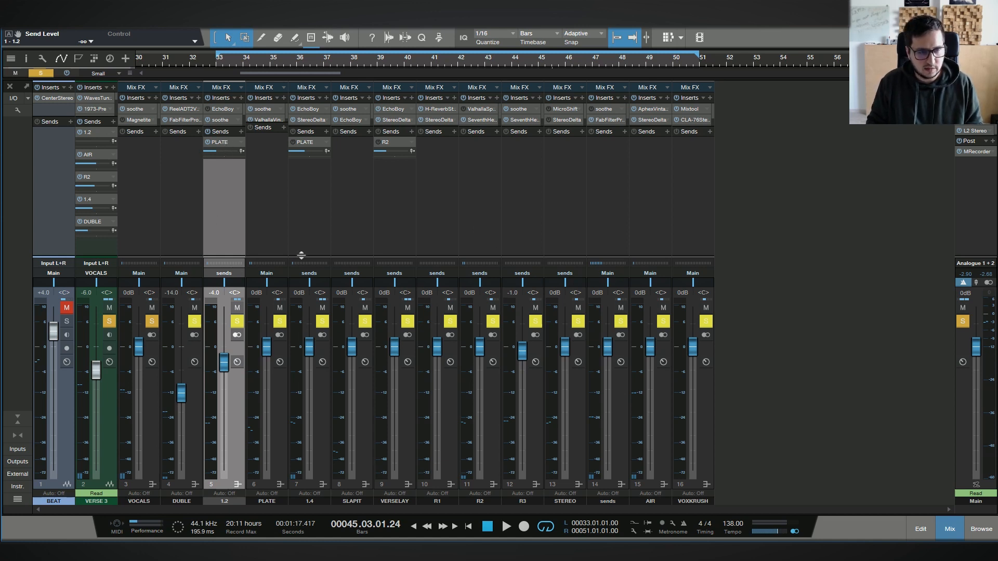
# Unmute and solo the BEAT channel, expand it in the mixer, and open its Center Stereo insert.
pyautogui.click(327, 209)
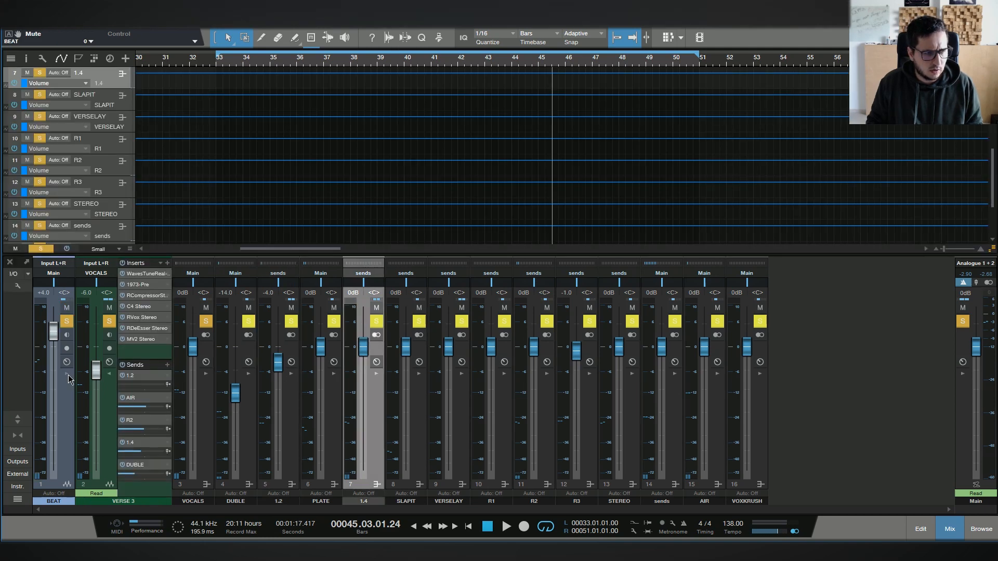
pyautogui.click(66, 374)
pyautogui.click(100, 274)
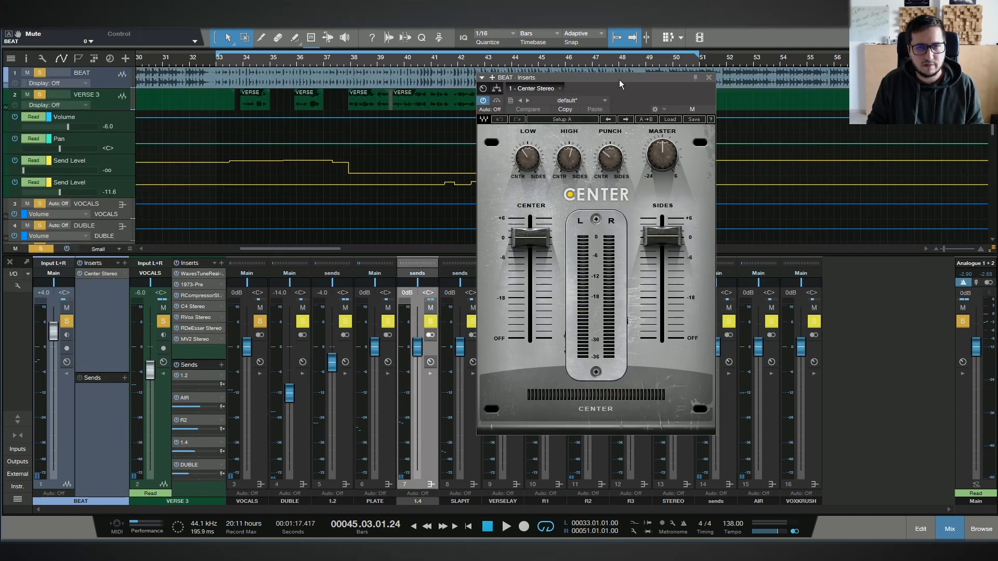
pyautogui.moveTo(620, 79); pyautogui.dragTo(381, 102)
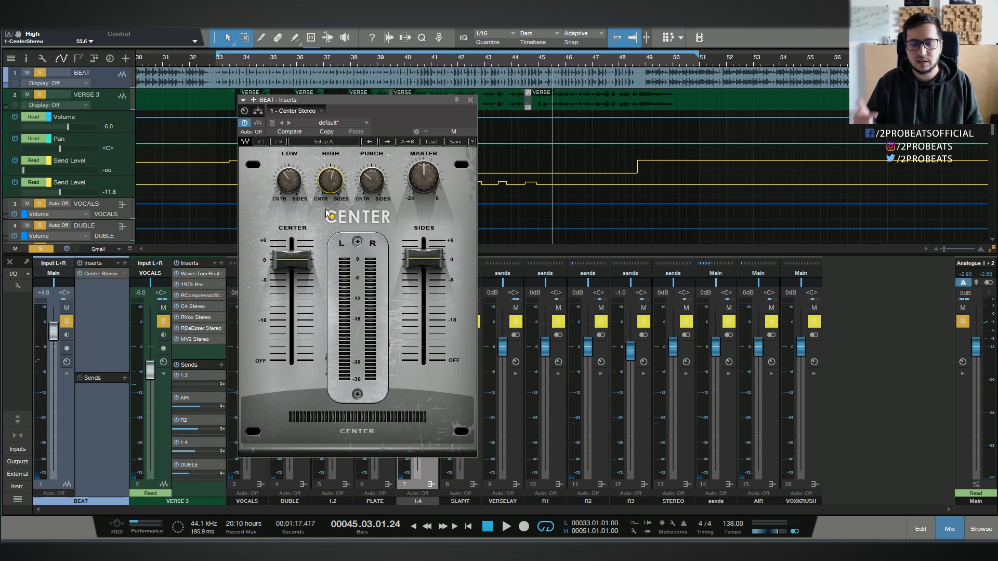
# Examine the Sides and Low settings of Center Stereo on BEAT, and close the plug-in window.
pyautogui.click(424, 259)
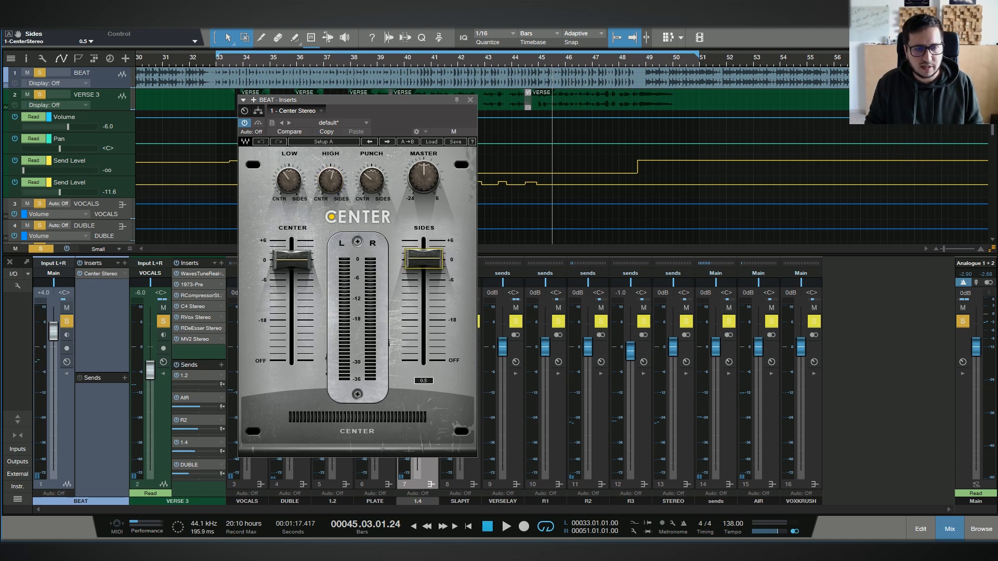
pyautogui.click(289, 181)
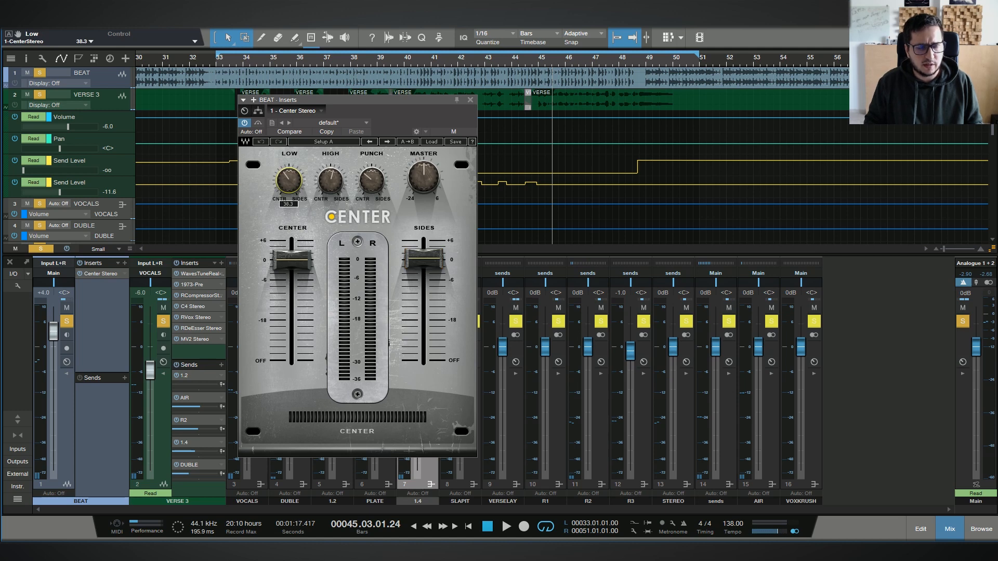
pyautogui.click(470, 100)
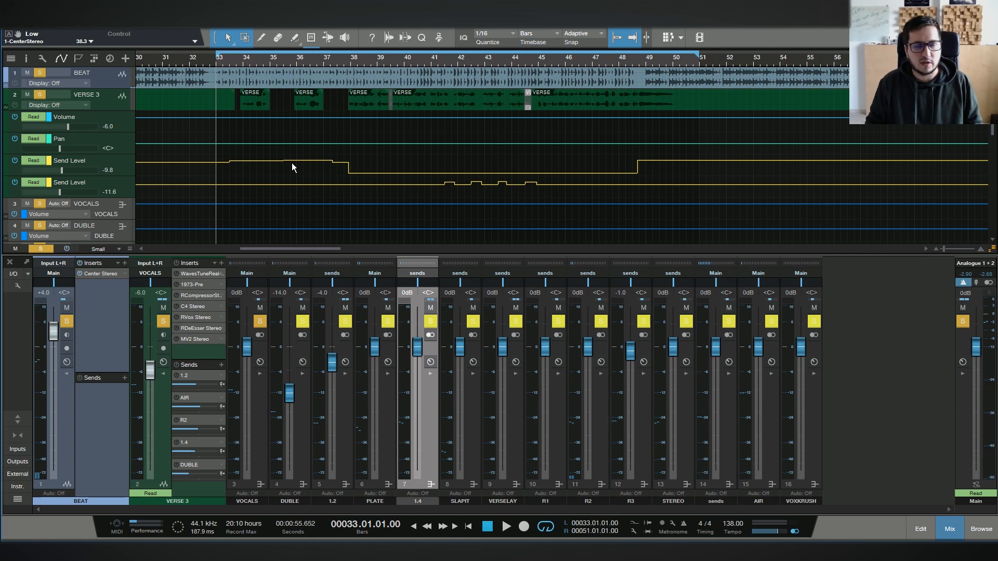
# Play the processed VERSE 3 vocal together with the beat from bar 33 to the end of the verse.
pyautogui.press('space')
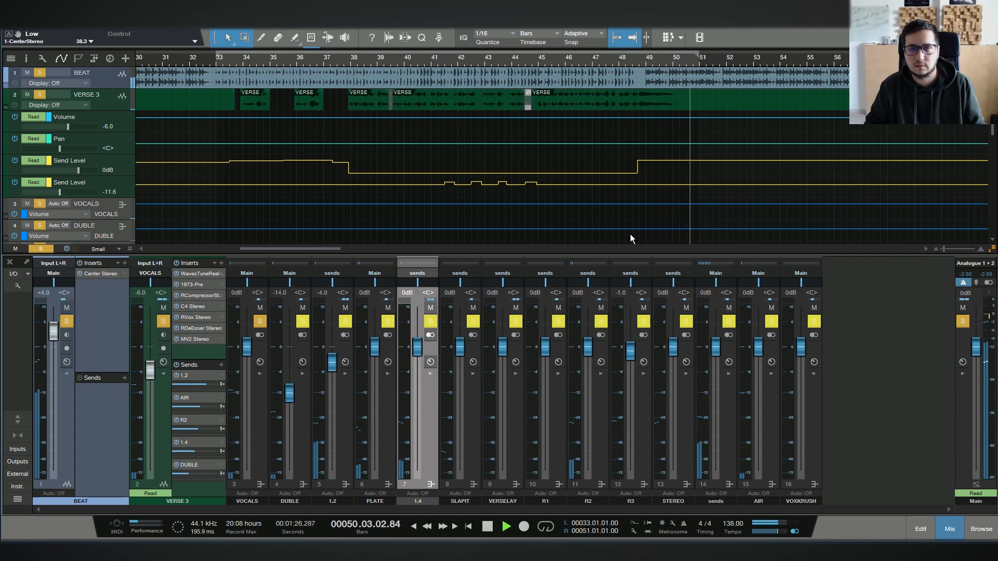
pyautogui.press('space')
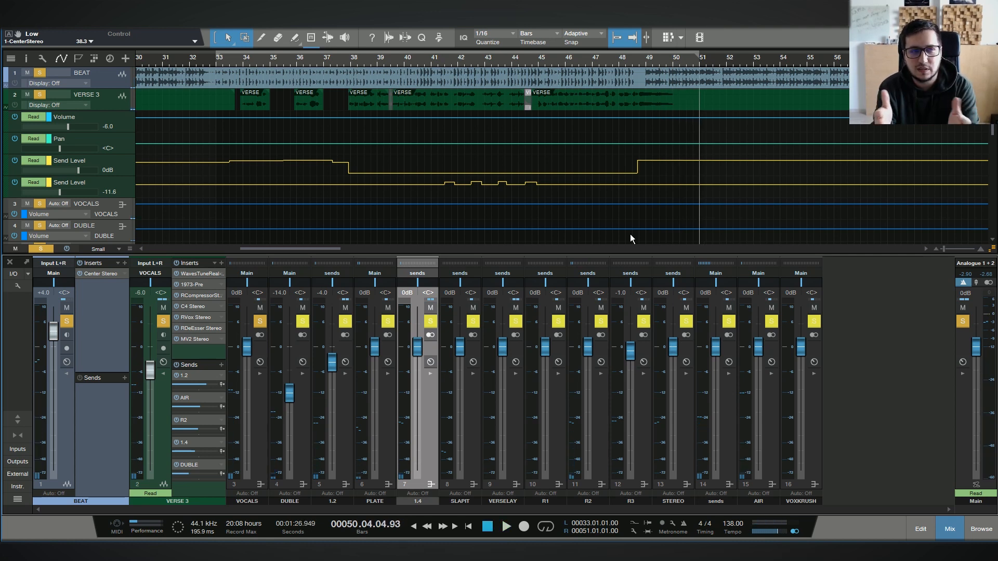